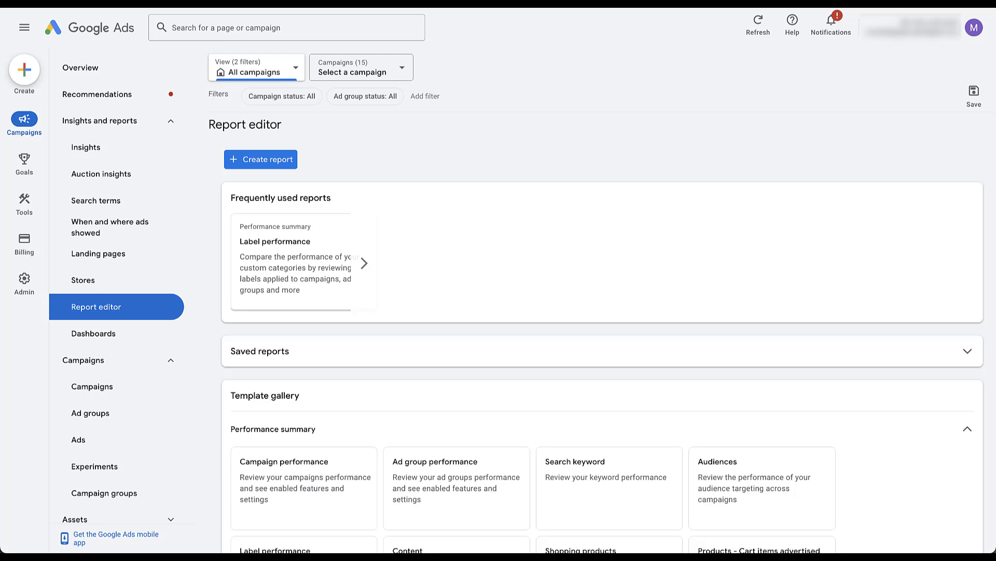
Open the Label performance report and use Label (Ad) as its row instead of Label (Campaign)
left_click(291, 262)
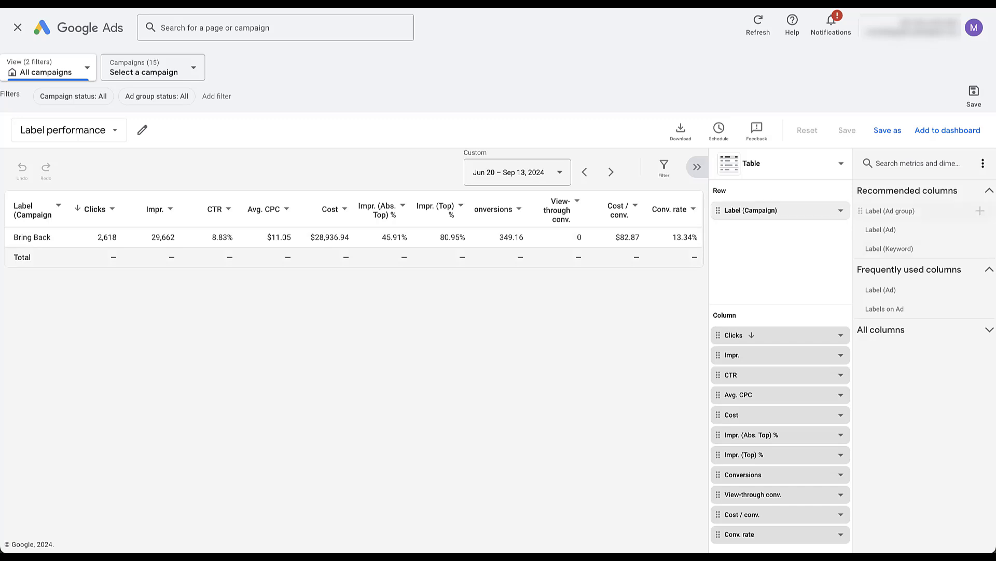
mouse_move(881, 230)
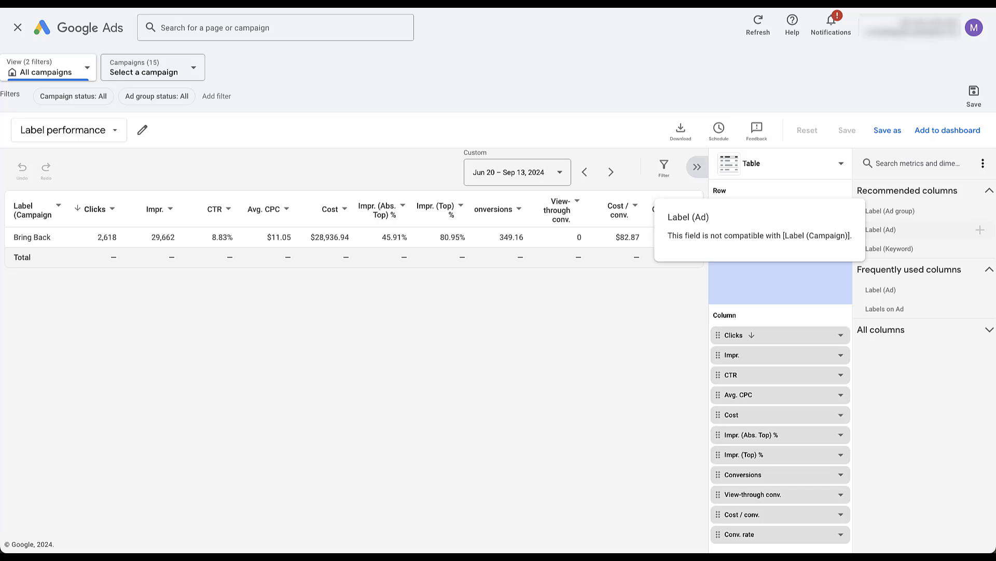
left_click(881, 230)
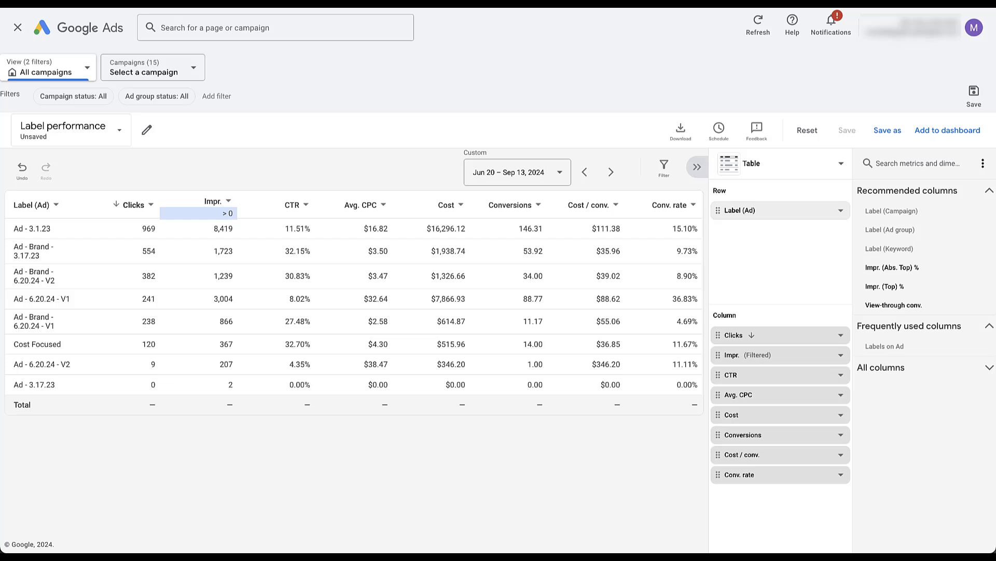
Compare ad label performance by limiting the report to the Search - Brand campaign and to another Search campaign
left_click(153, 68)
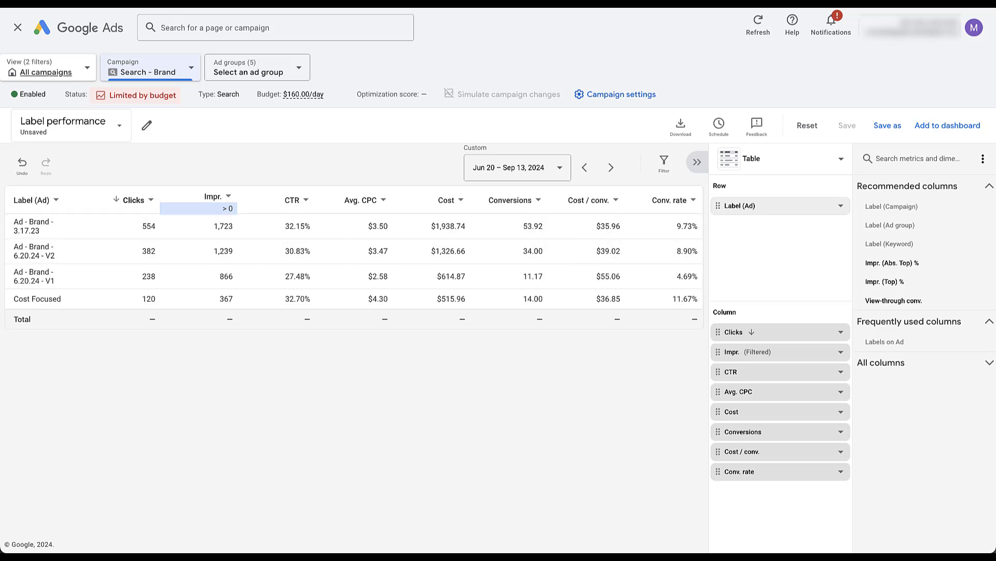
left_click(150, 68)
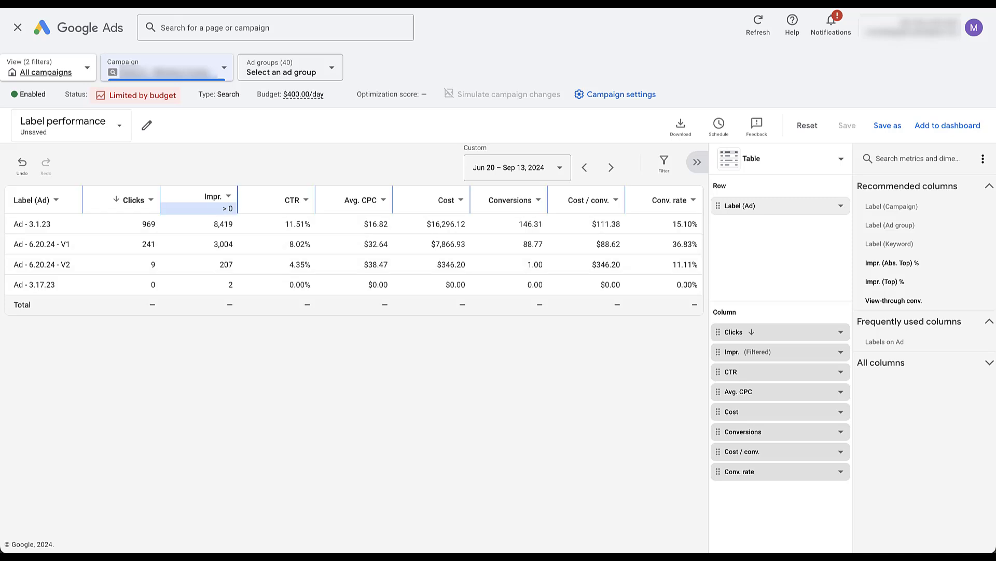
mouse_move(213, 197)
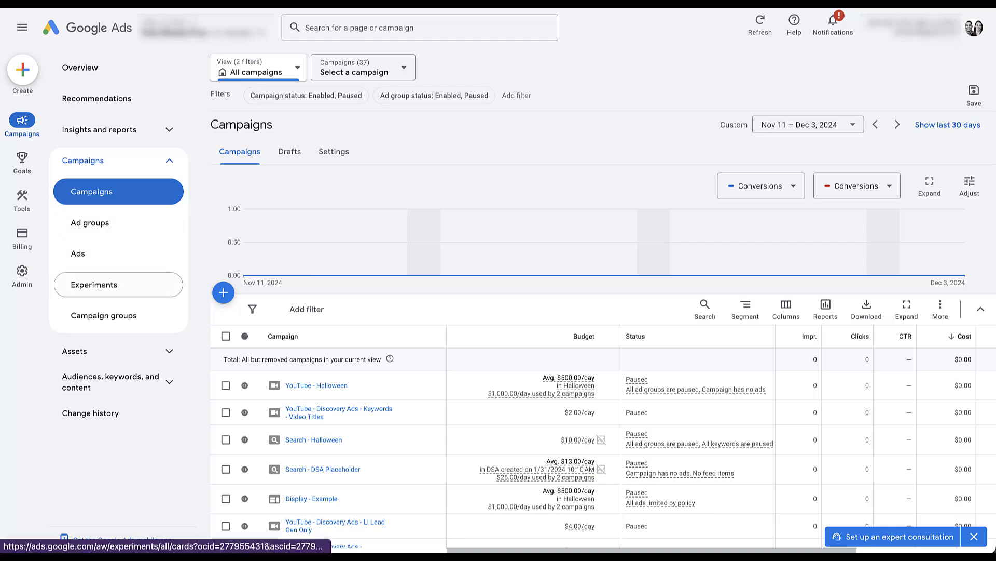
Start a new Optimize text ads experiment from the account's Experiments page
left_click(118, 285)
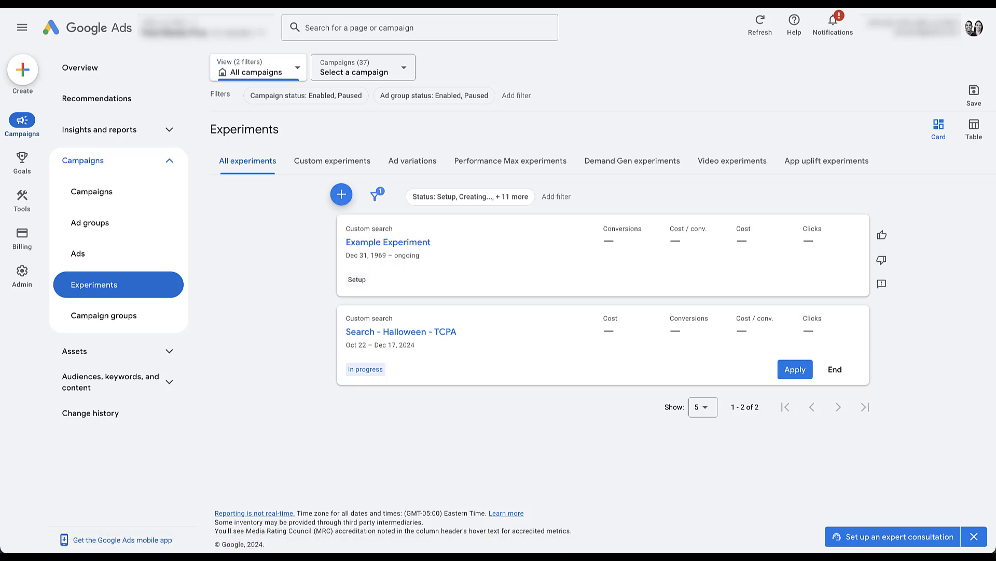
left_click(341, 195)
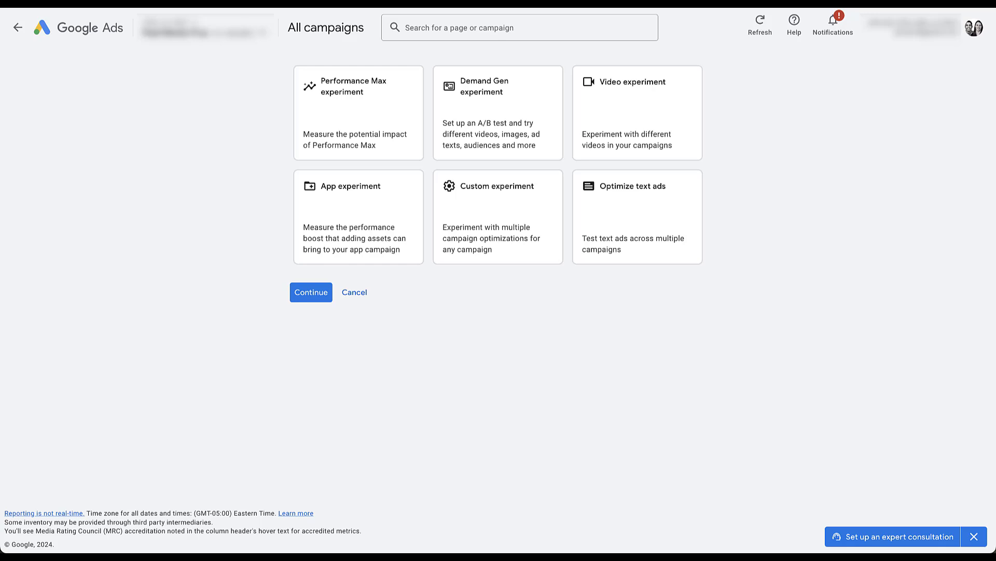
left_click(638, 217)
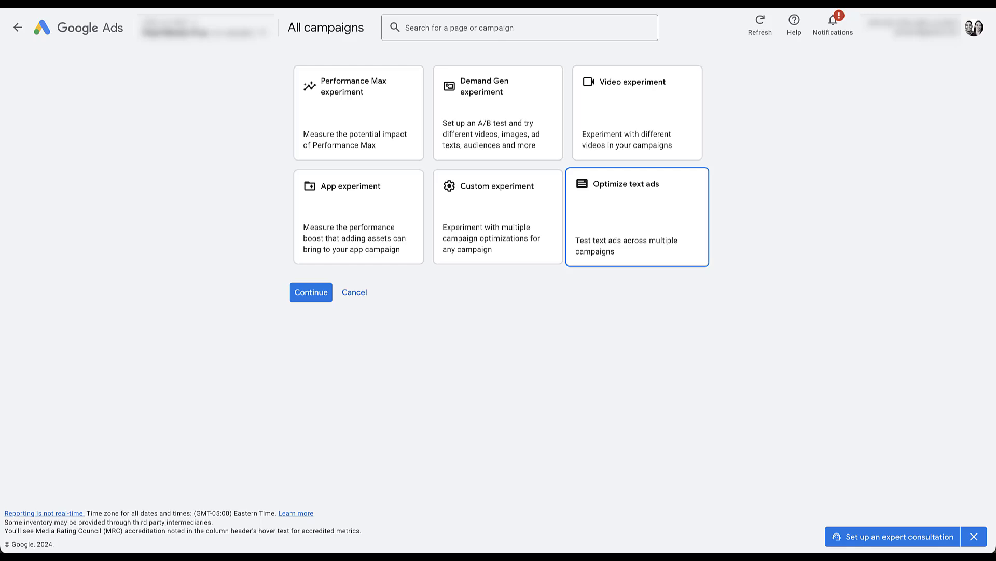
left_click(310, 292)
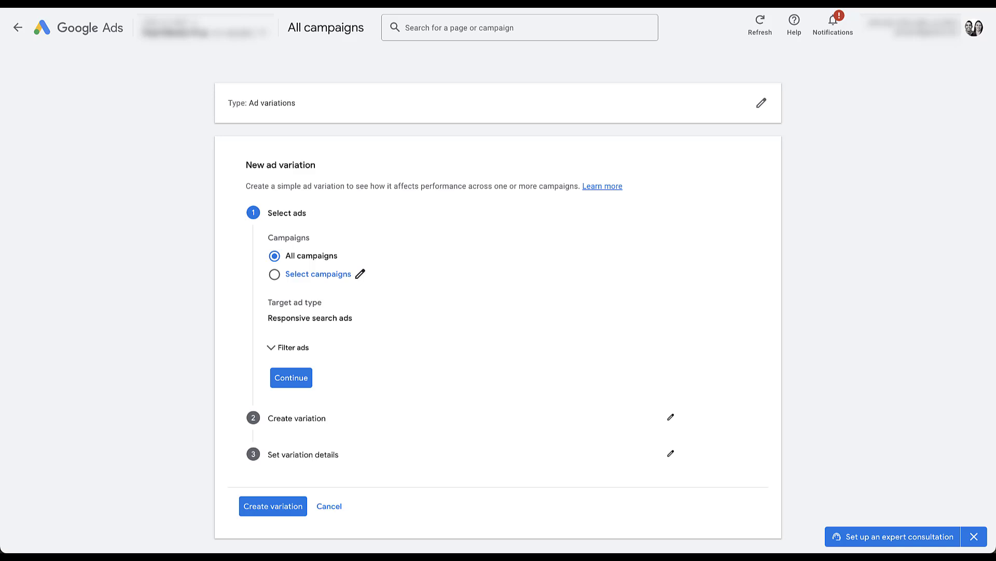
Restrict the new ad variation to the Search - Halloween campaign
left_click(360, 274)
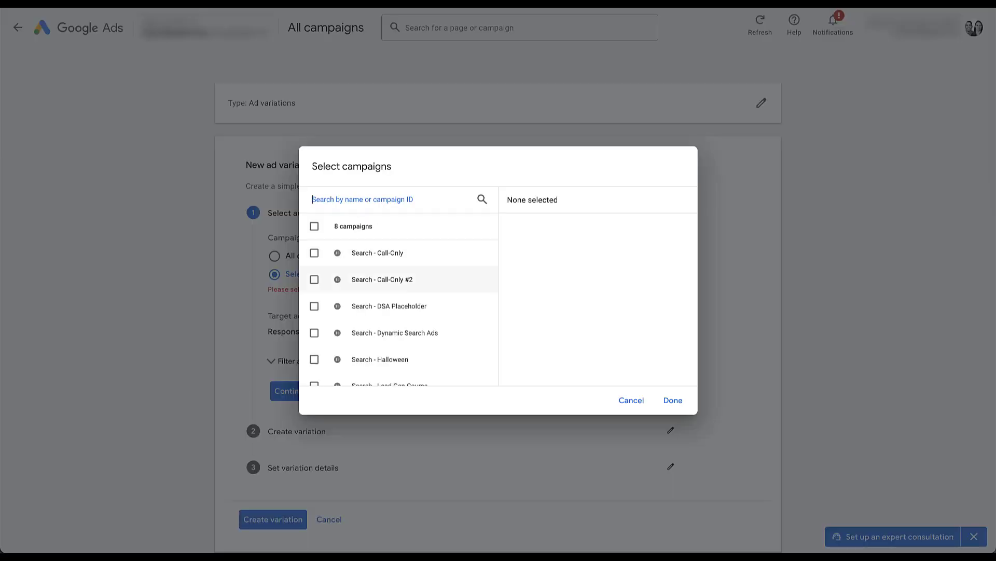
scroll(399, 306, "down", 2)
scroll(398, 279, "up", 2)
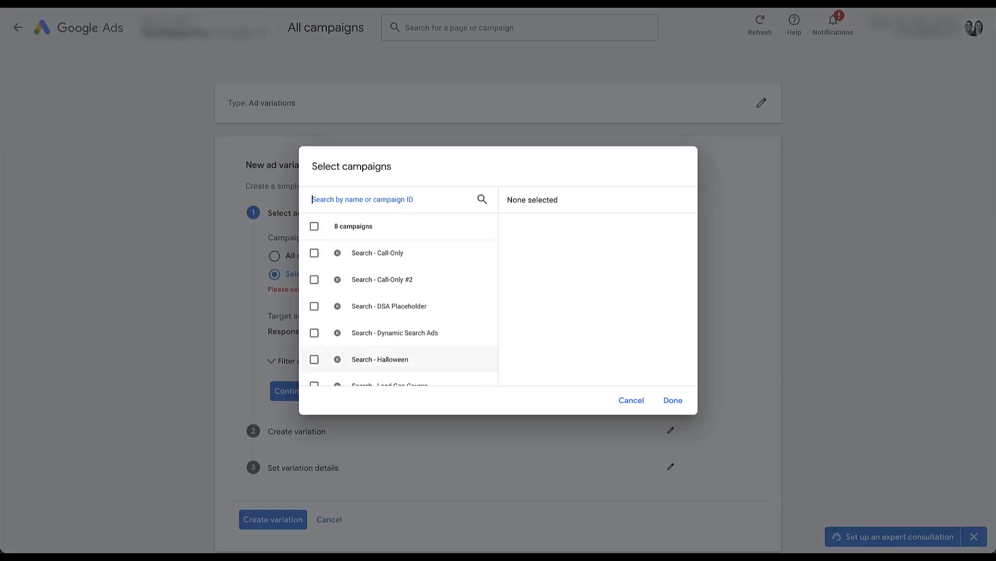
left_click(314, 359)
left_click(673, 400)
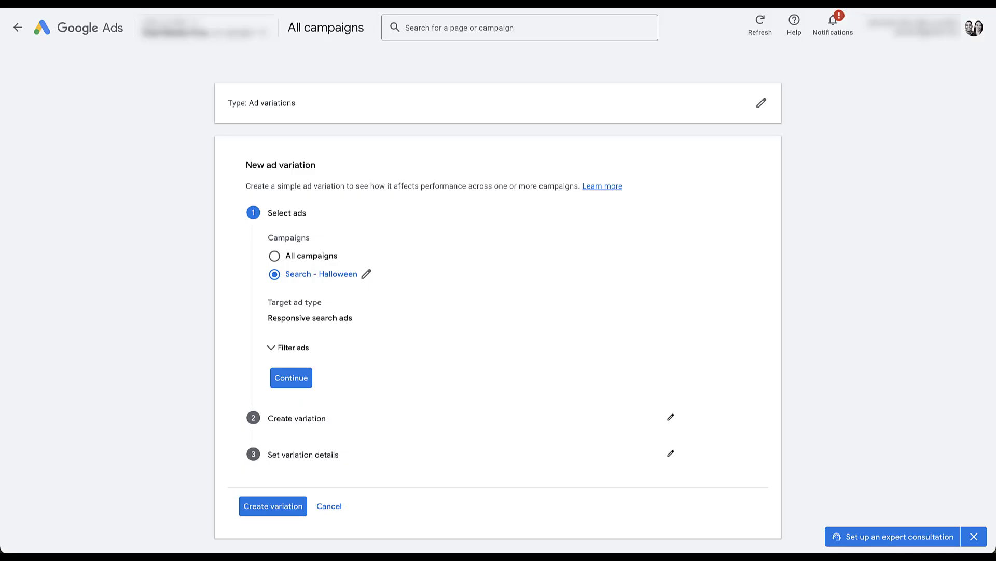
Filter the variation's ads to those whose headlines contain "Free Shipping" and continue to creating the variation
left_click(293, 347)
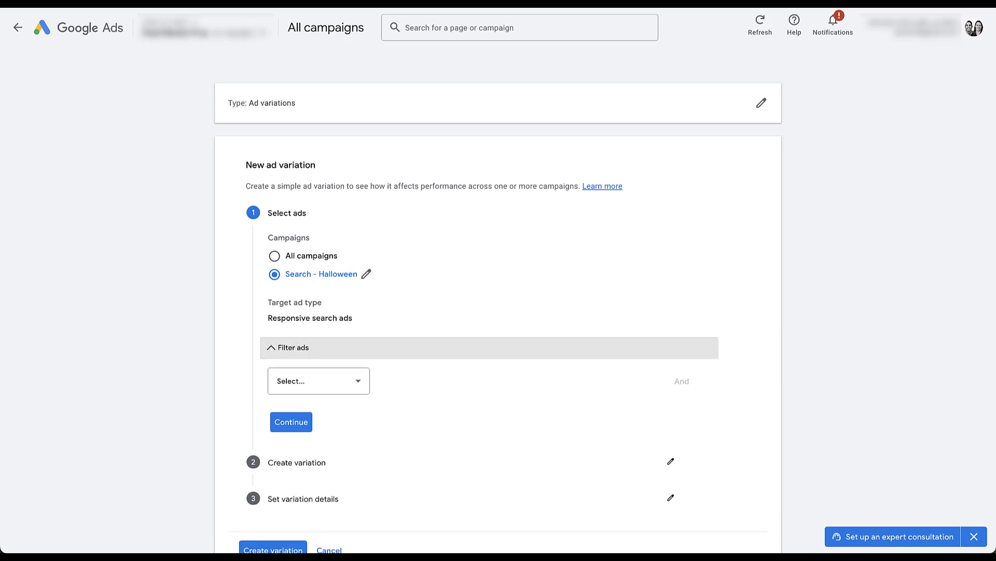
scroll(294, 348, "down", 2)
left_click(319, 305)
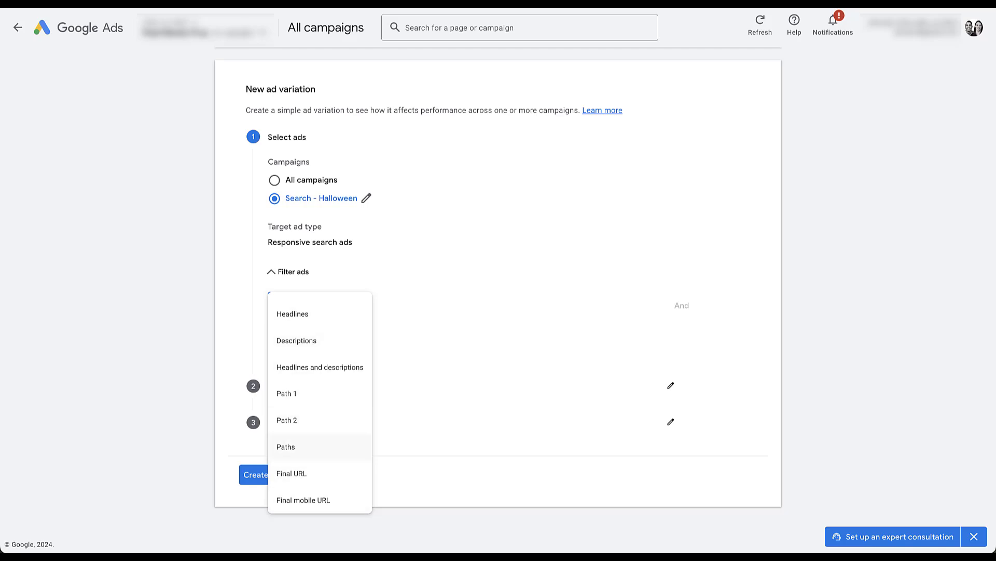
left_click(311, 314)
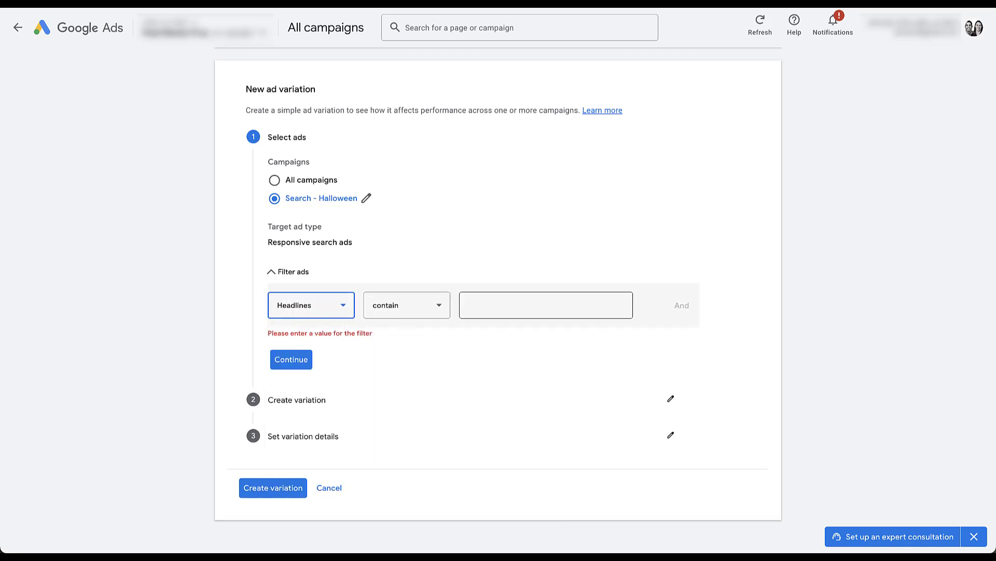
left_click(496, 307)
type("Free Shipping")
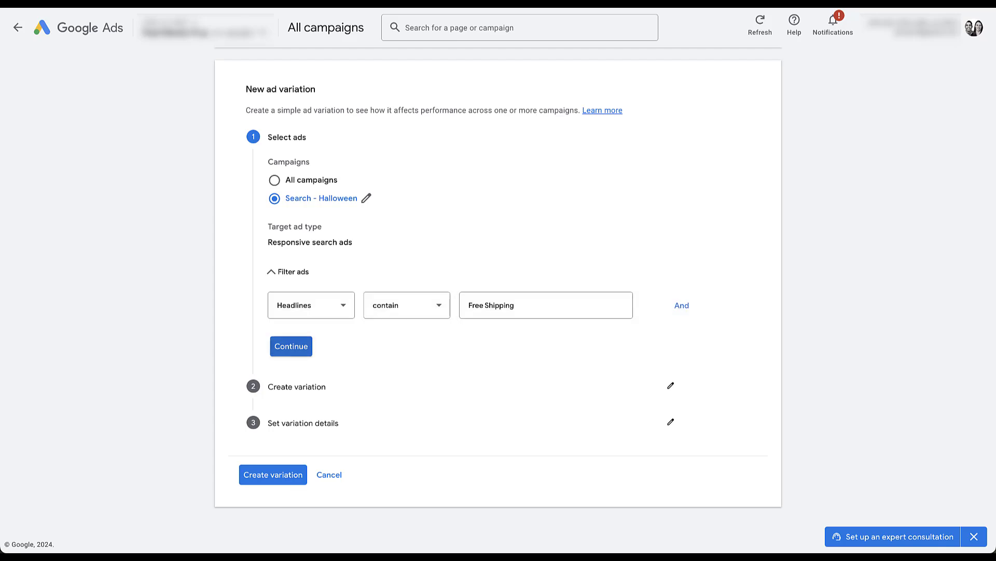
left_click(292, 346)
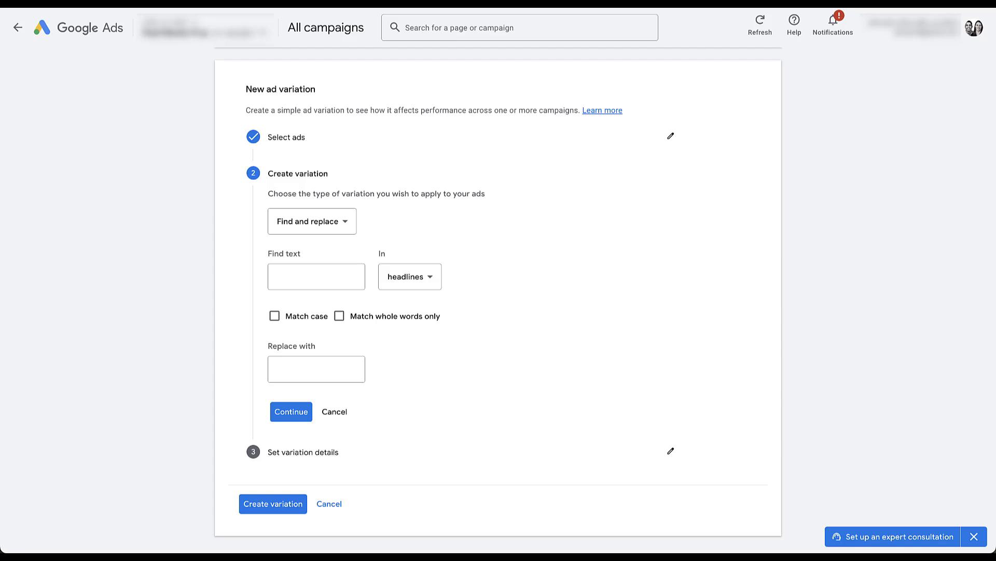
Define a Find and replace variation that swaps "Free Shipping" for "Fast Shipping" in headlines, and continue to the variation details
left_click(312, 221)
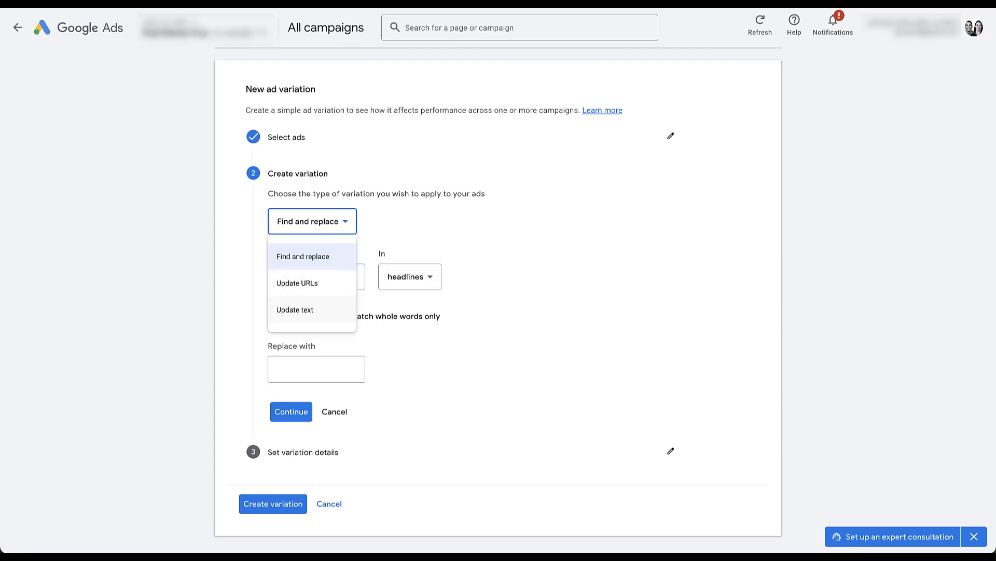
key("Escape")
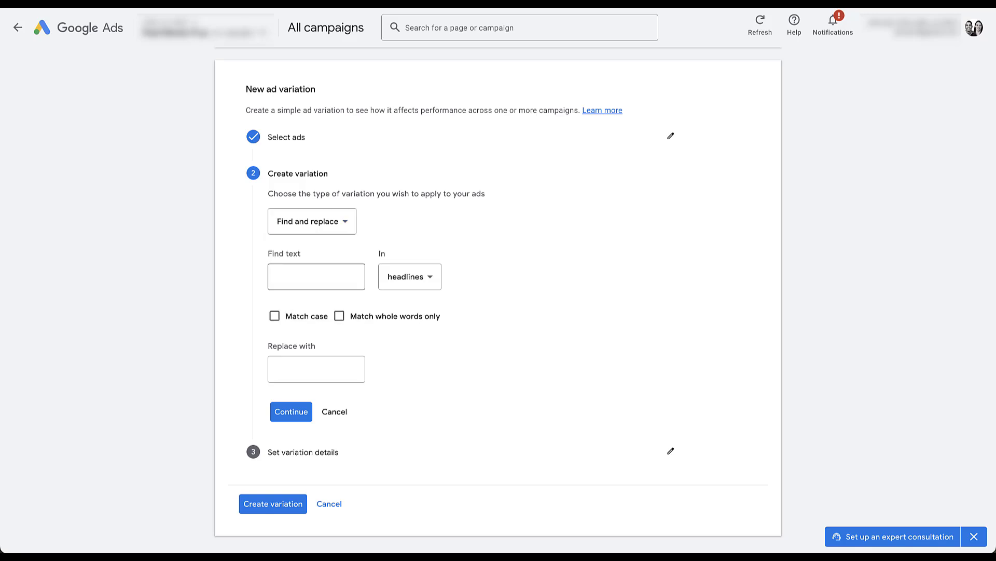
left_click(316, 277)
type("Free Shipping")
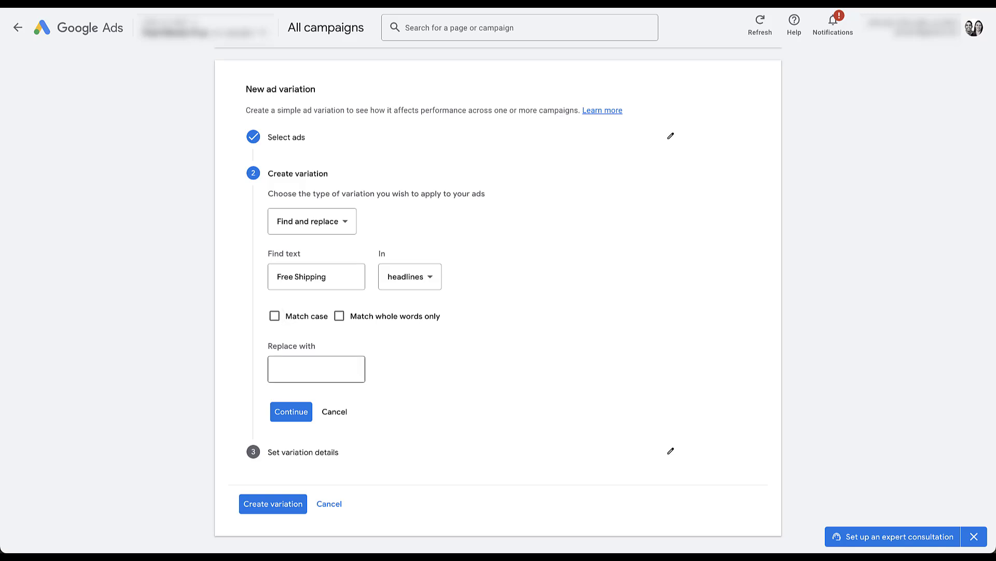
left_click(312, 369)
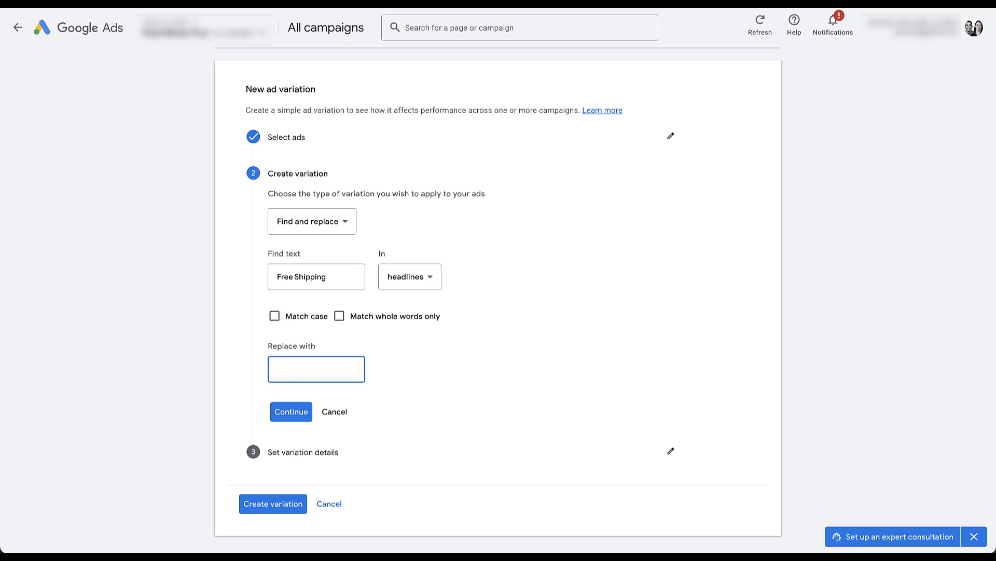
type("Fast Shipping")
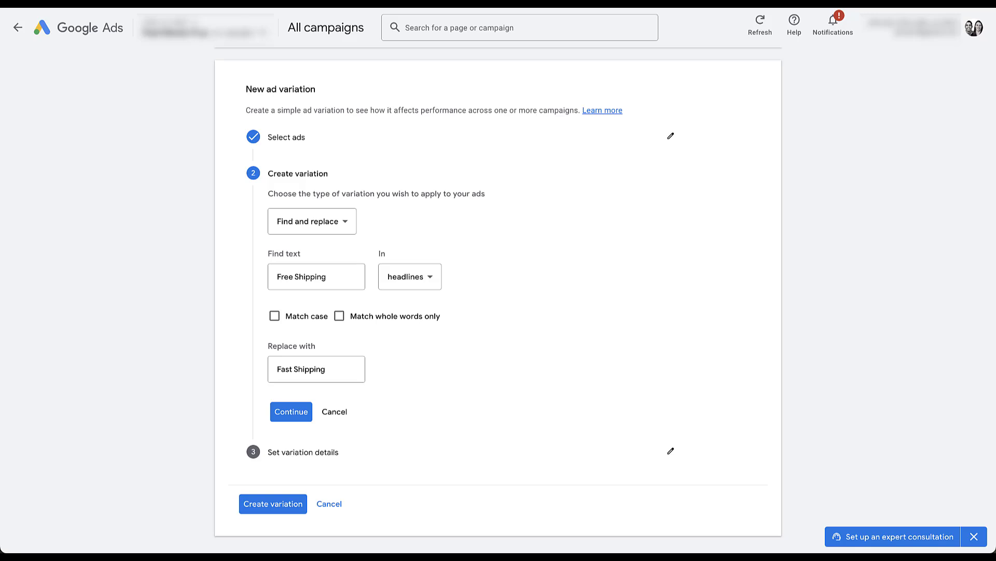
left_click(291, 412)
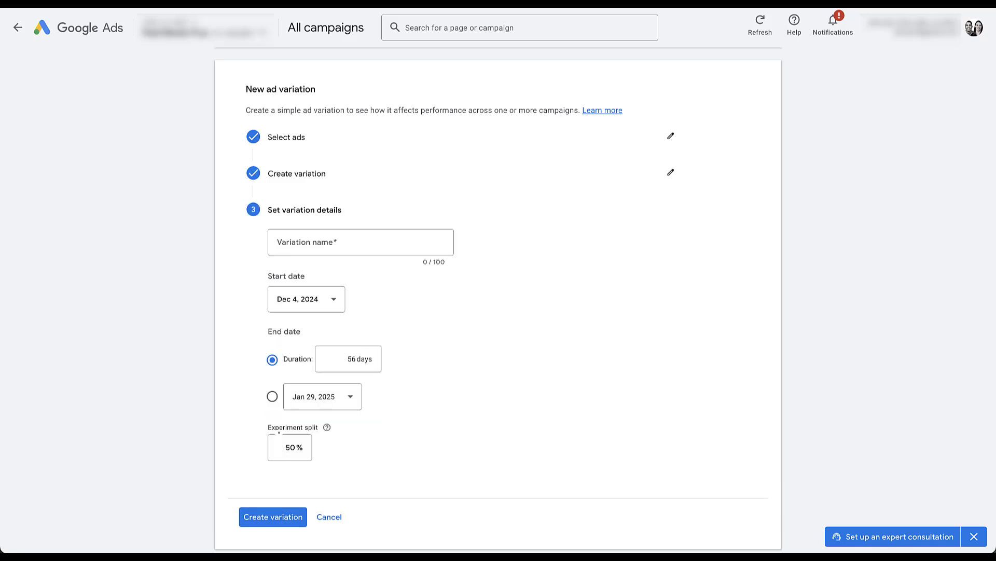
Set the ad variation's duration to 84 days
left_click(361, 242)
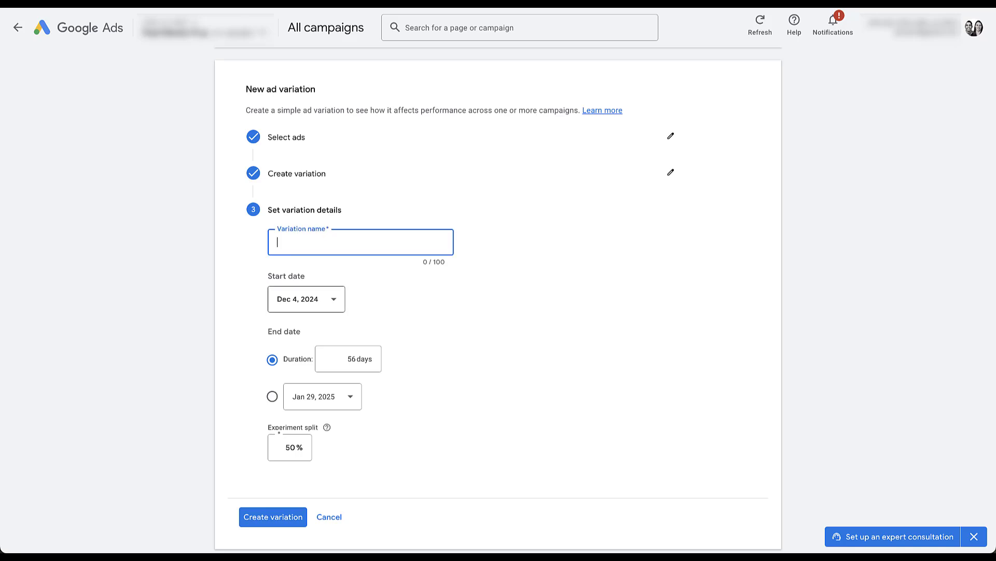
double_click(352, 359)
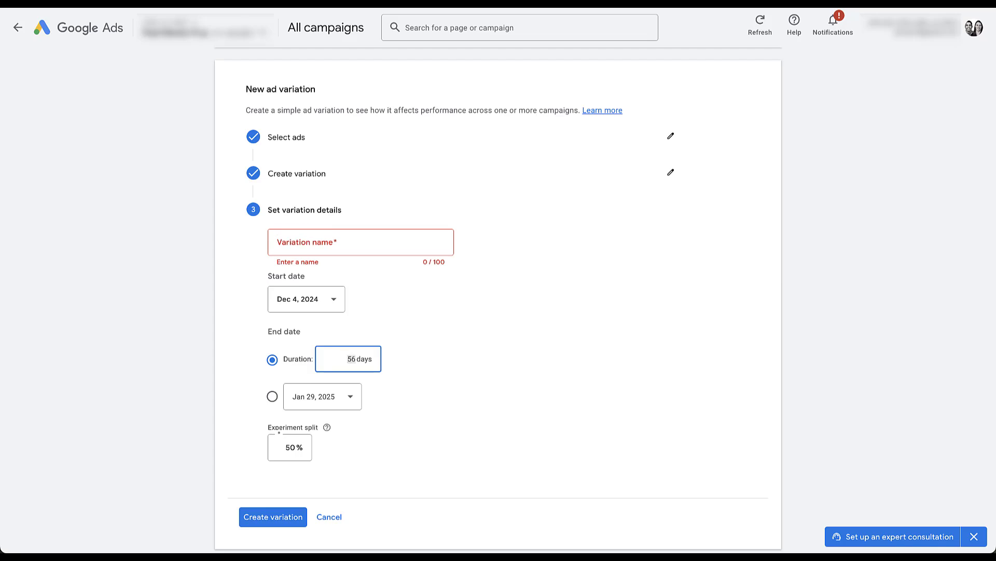
type("84")
key("Tab")
double_click(352, 359)
type("85")
key("BackSpace")
type("4")
left_click(289, 447)
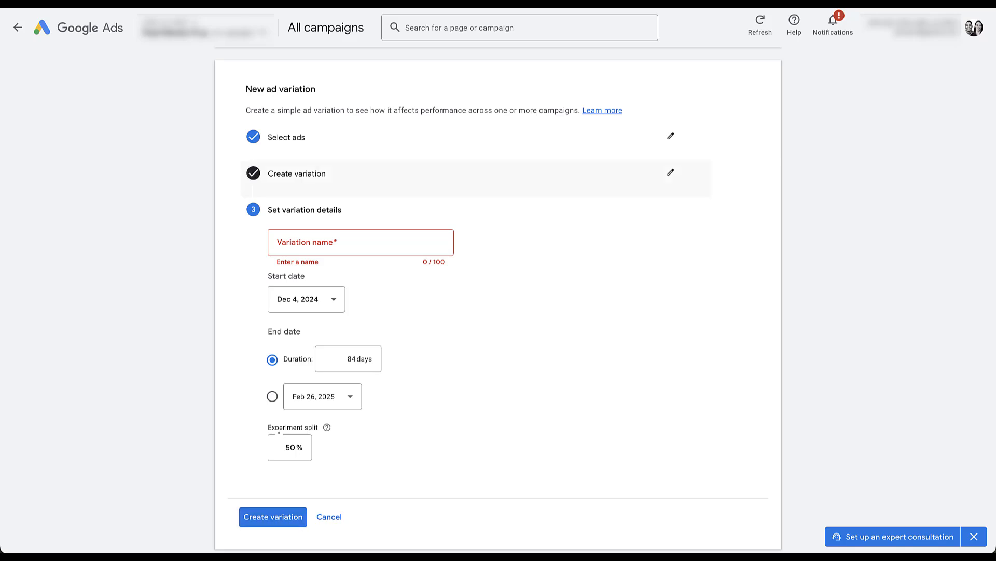
Reopen the variation definition, switch its type to Update text and examine the edit and action options
left_click(297, 173)
left_click(312, 221)
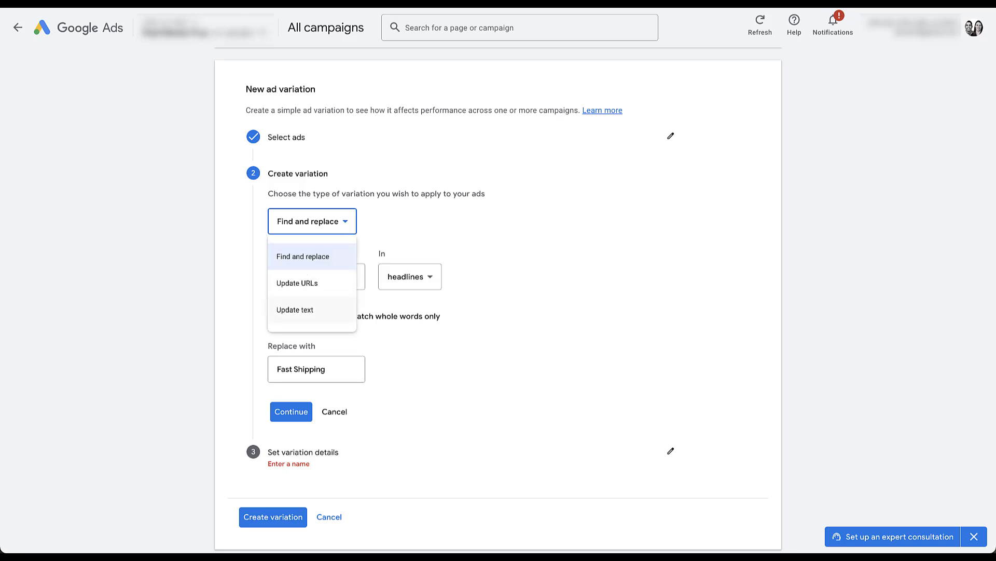
left_click(295, 309)
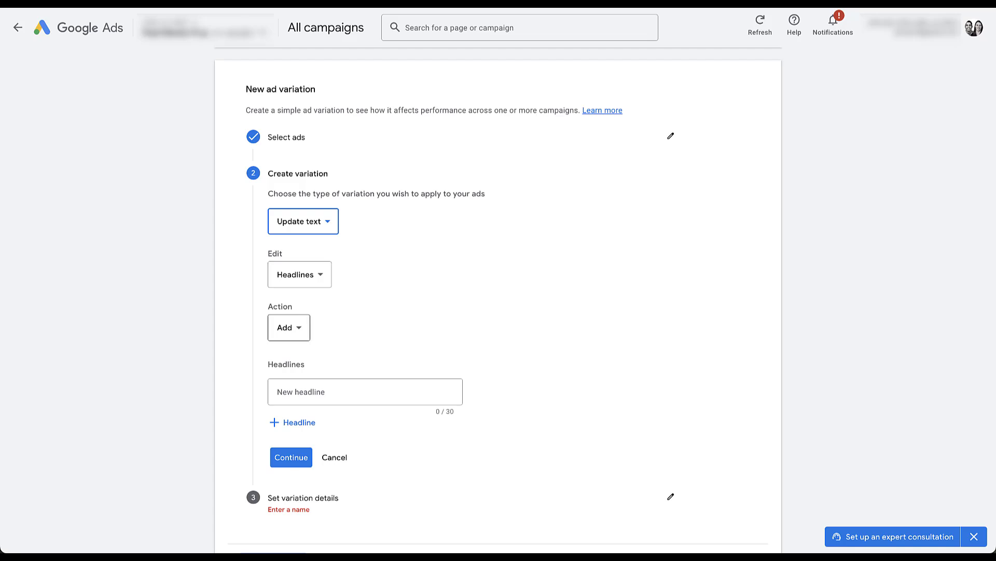
left_click(289, 327)
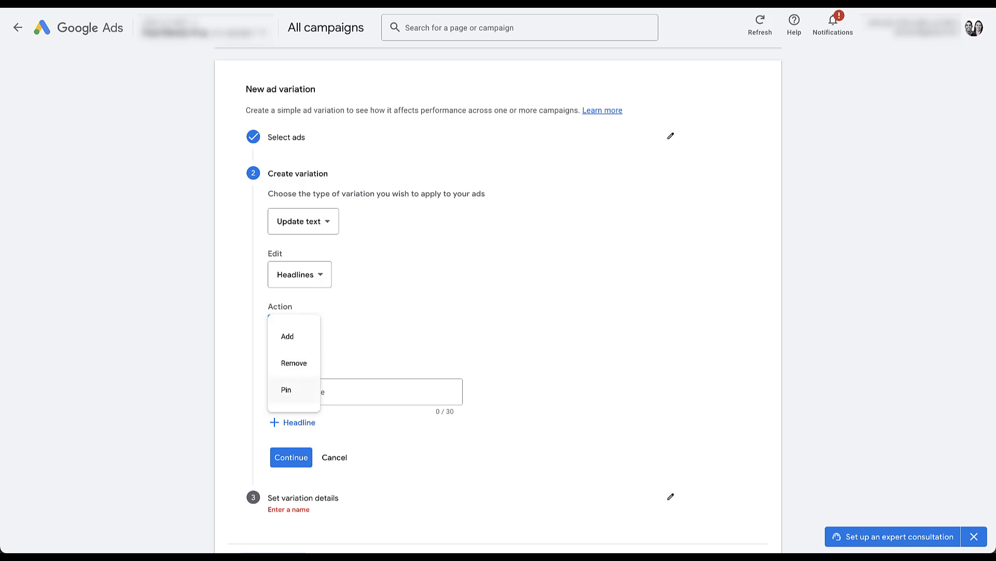
left_click(299, 275)
left_click(301, 309)
left_click(289, 328)
Change the variation type to Update URLs
left_click(303, 221)
left_click(303, 221)
left_click(300, 280)
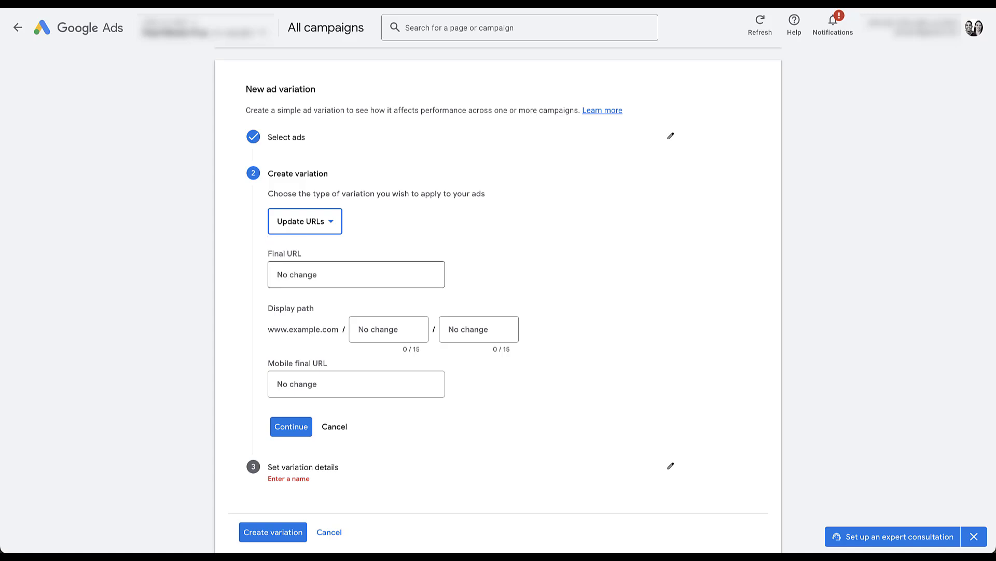
Examine the final URL, display path and mobile final URL fields of the URL variation
left_click(356, 274)
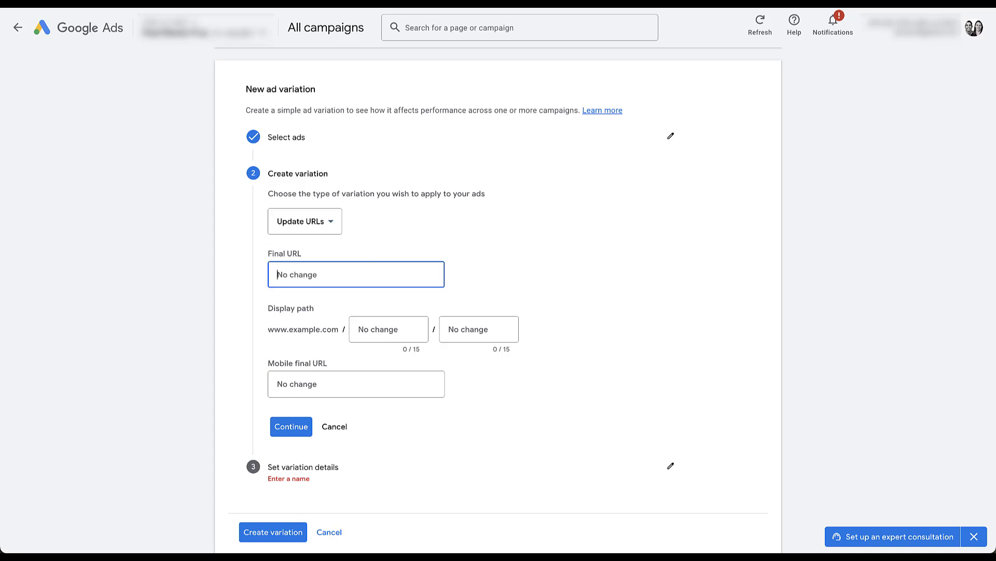
left_click(597, 275)
left_click(356, 274)
left_click(545, 278)
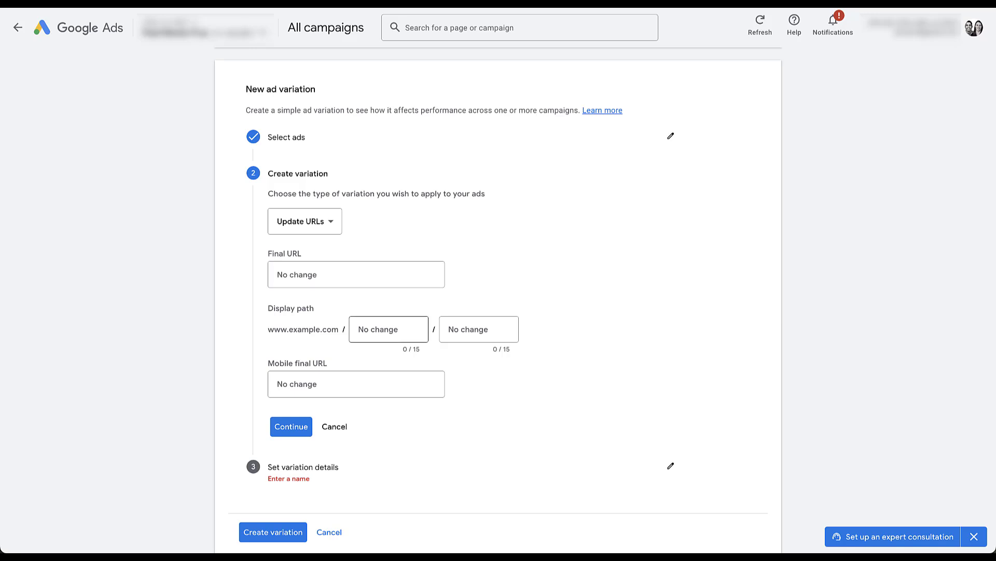
left_click(389, 330)
left_click(479, 329)
left_click(357, 384)
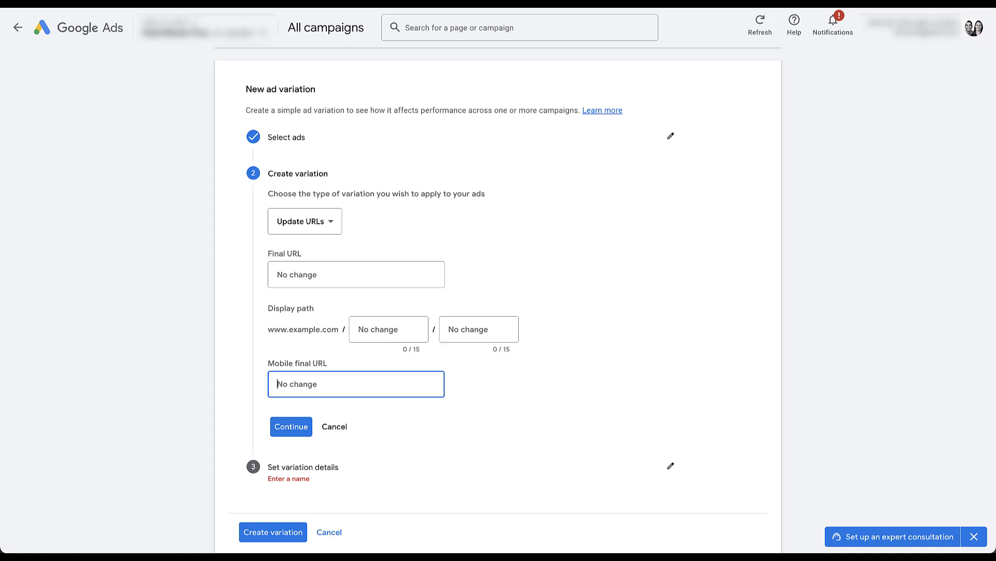
left_click(389, 329)
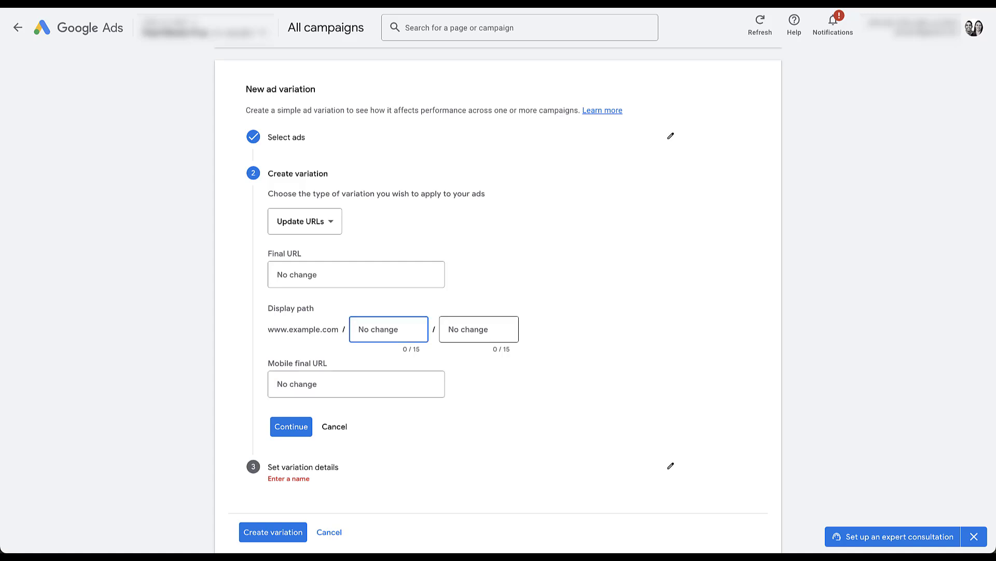
Check the second display path field and the Final URL field of the URL variation
left_click(479, 329)
left_click(357, 275)
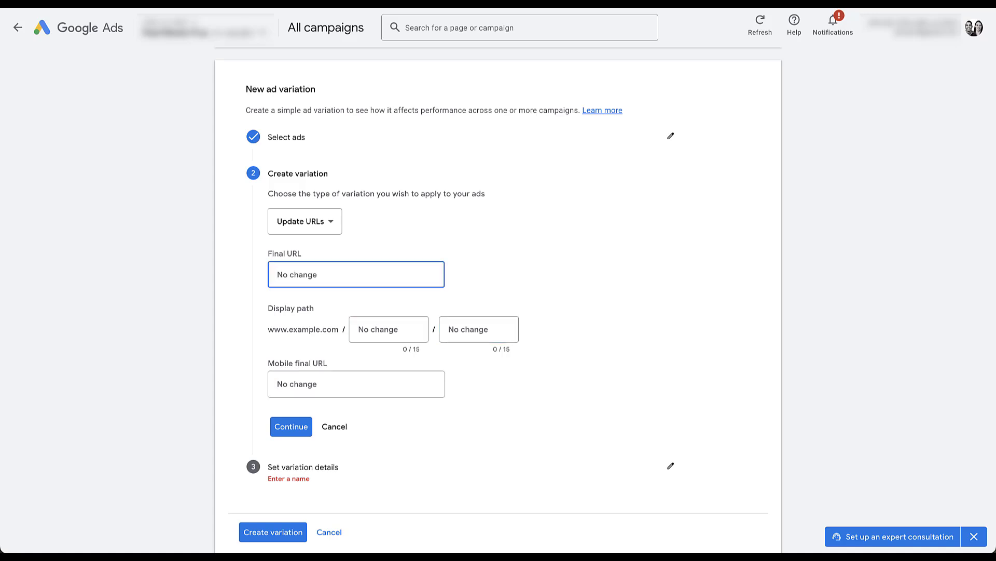
left_click(566, 275)
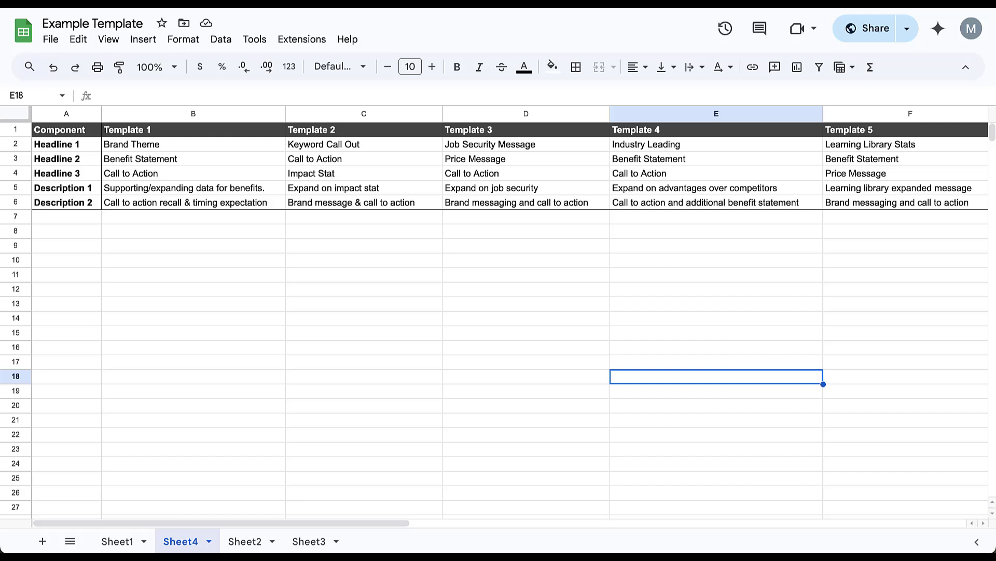
Switch to the Example Template spreadsheet in Google Sheets and review Template 1's headline and description components
left_click(193, 217)
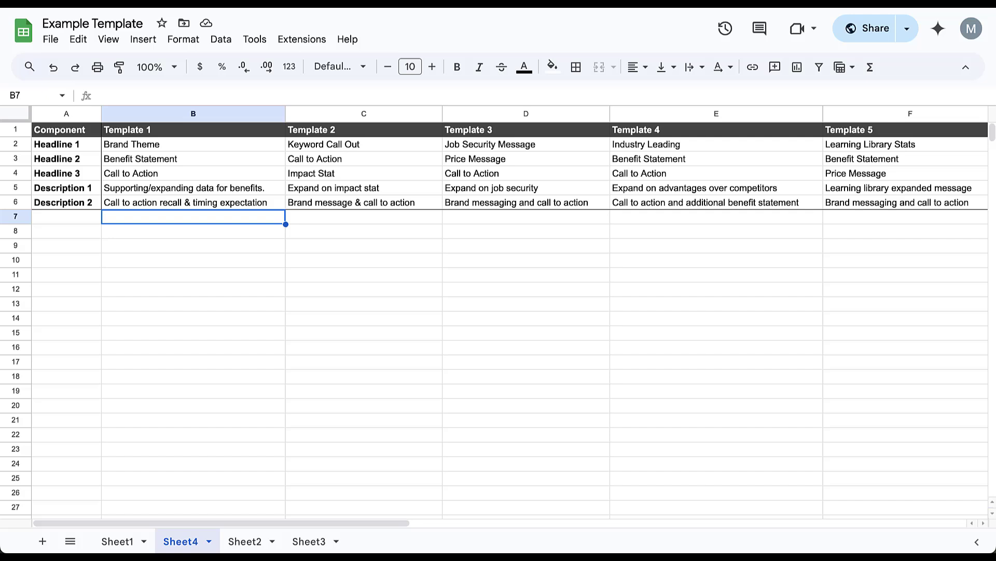
left_click(193, 144)
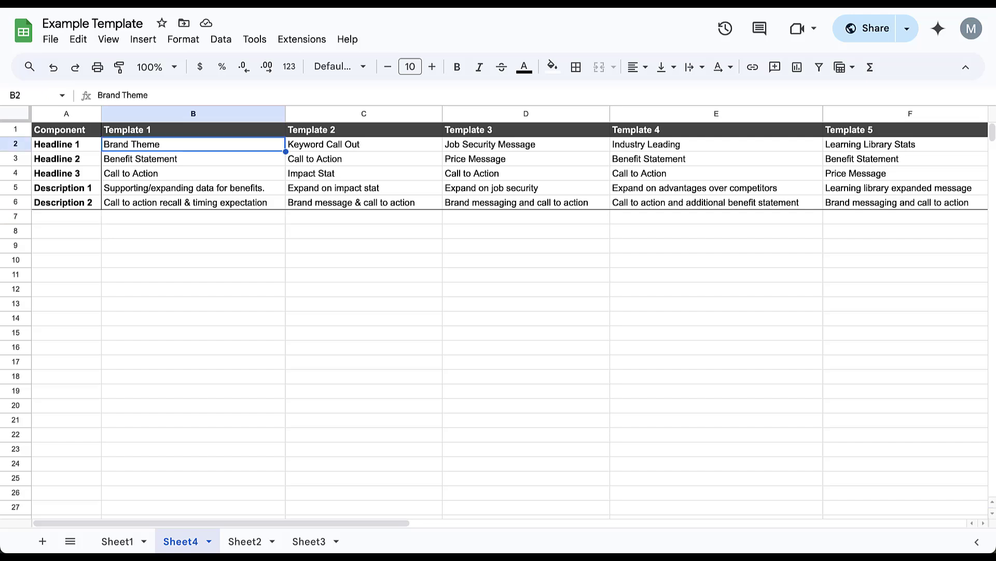
left_click(193, 159)
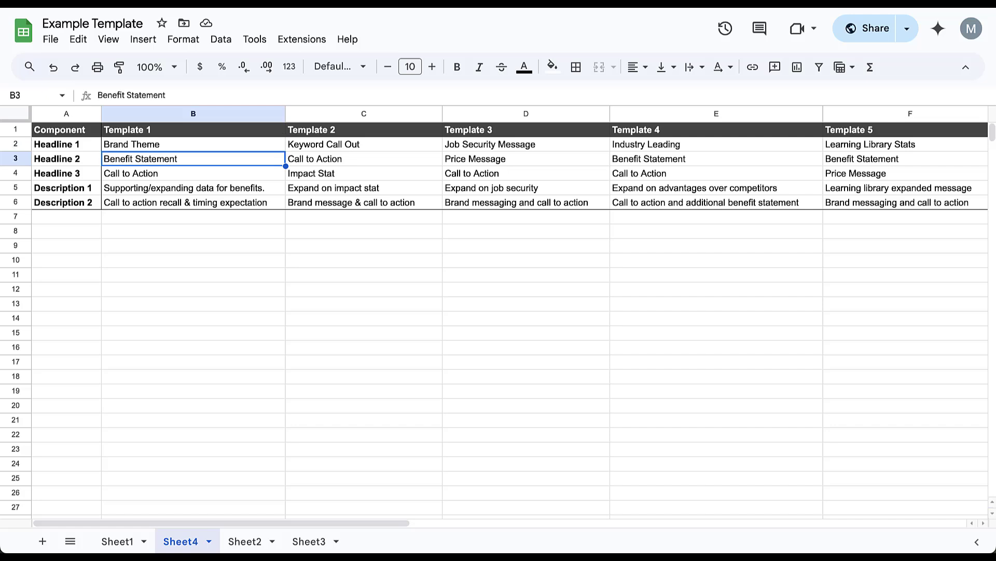
left_click(193, 173)
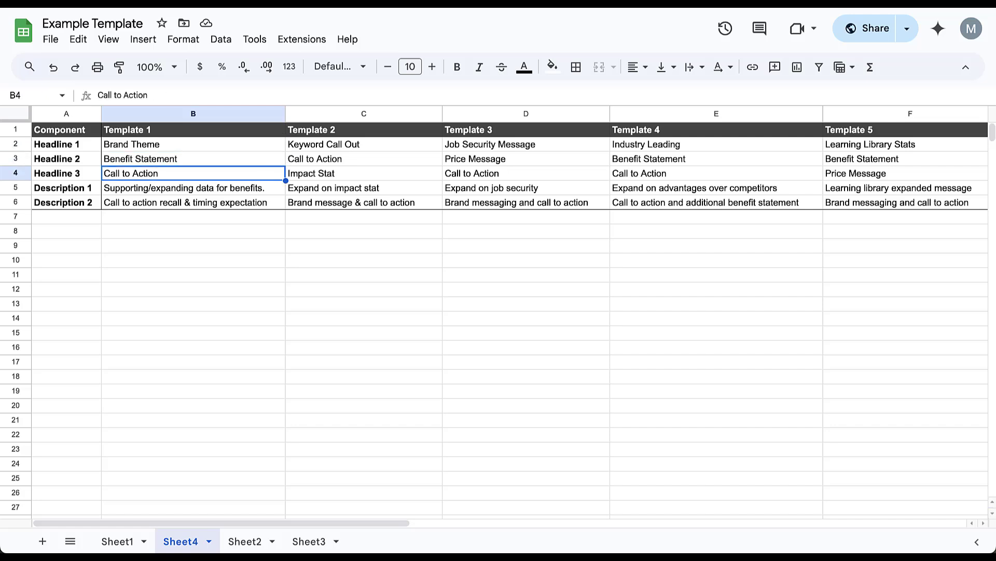
left_click(193, 188)
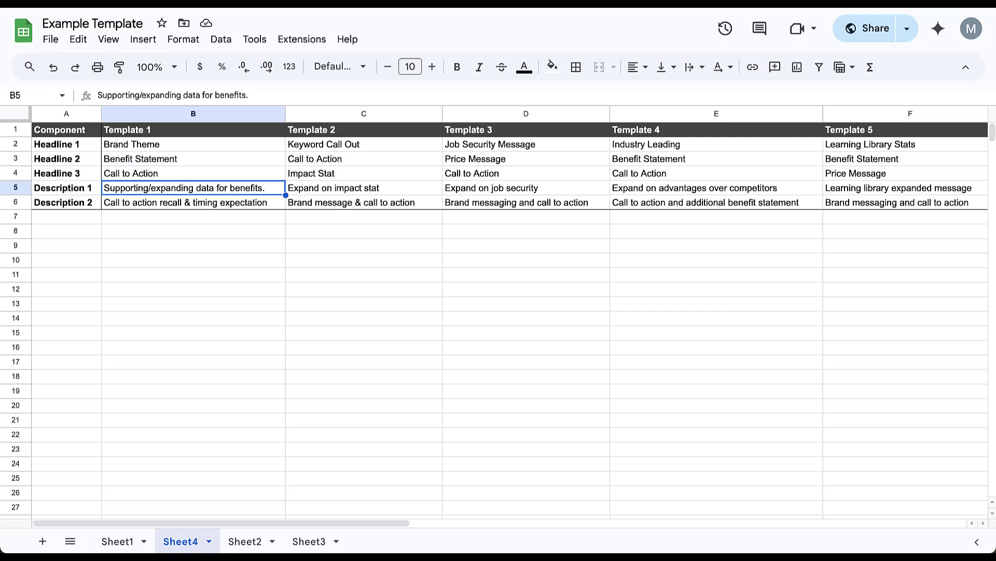
left_click(193, 202)
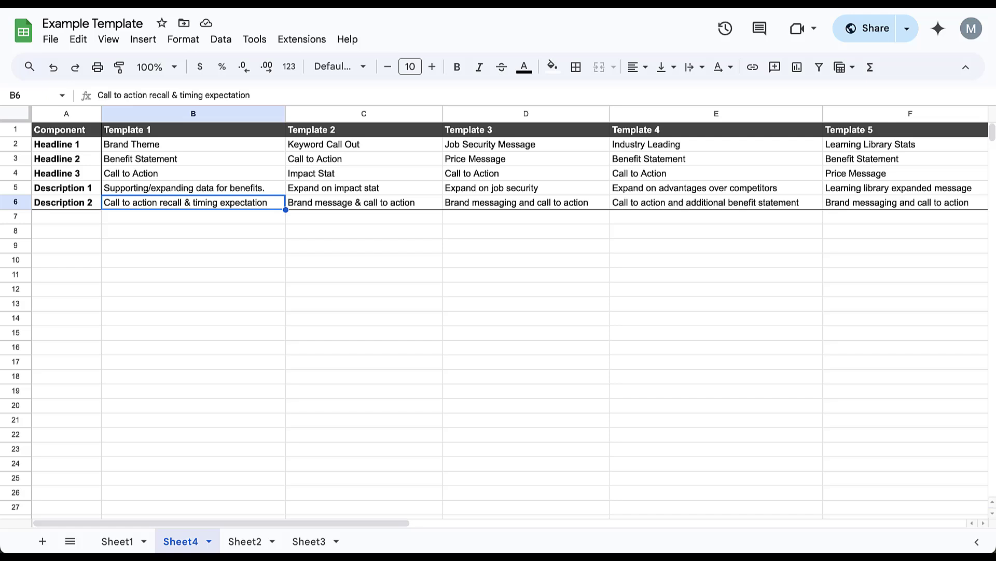
left_click(363, 217)
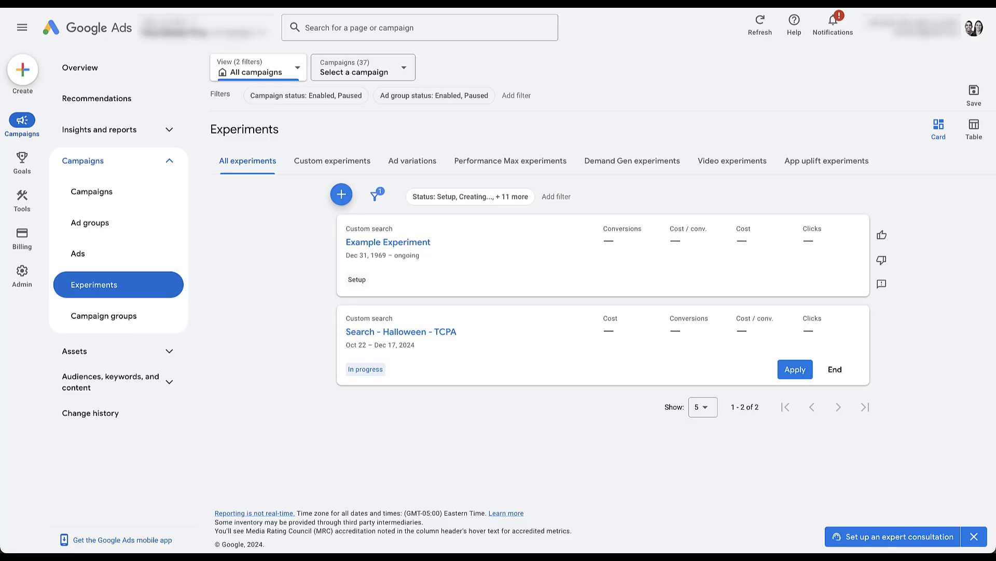
Switch to Google Ads and start a new custom experiment with Search as the campaign type
left_click(341, 194)
left_click(498, 217)
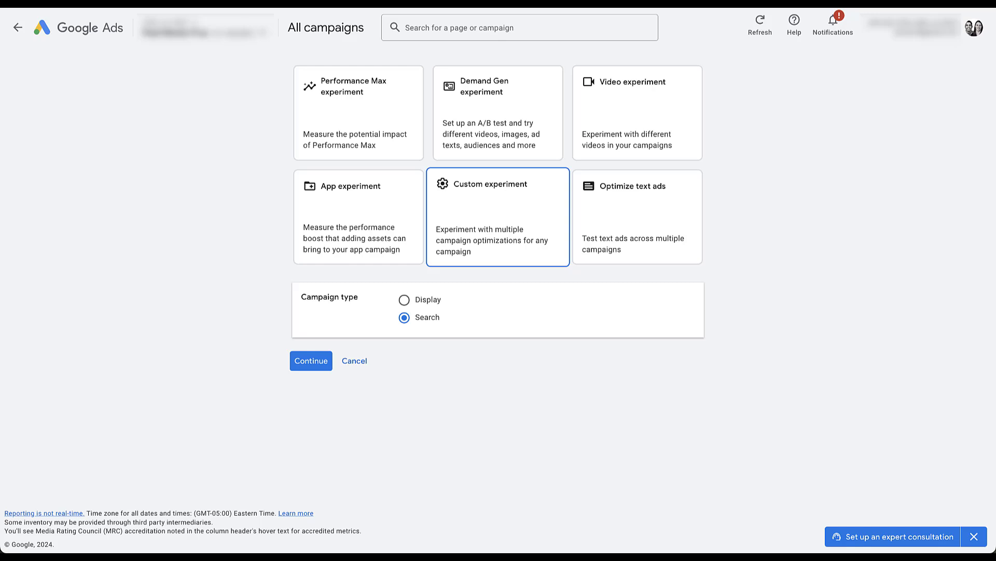
left_click(310, 360)
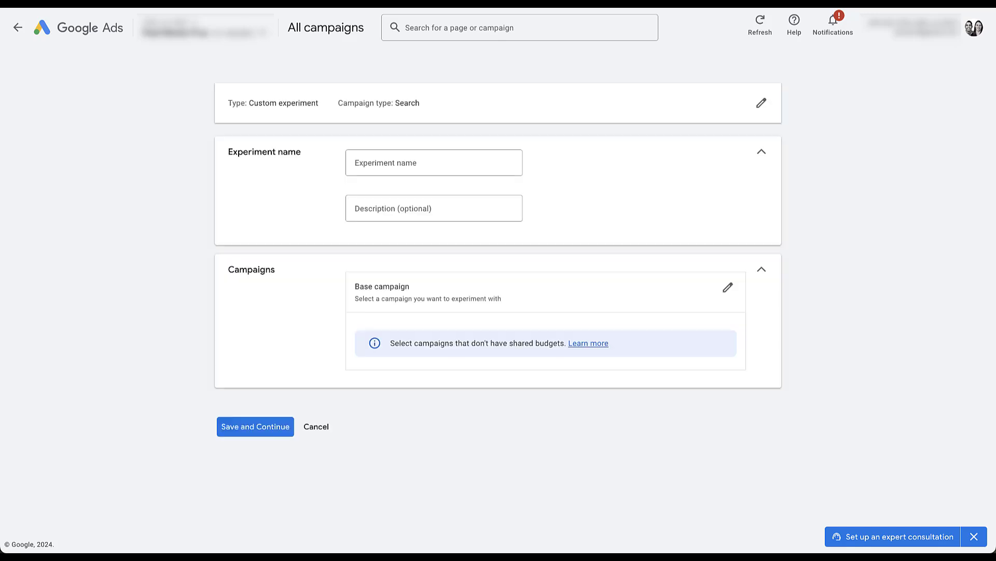
Name the experiment "Search - Test - New Ad Copy Variant" and choose Search - Halloween as its base campaign
left_click(434, 163)
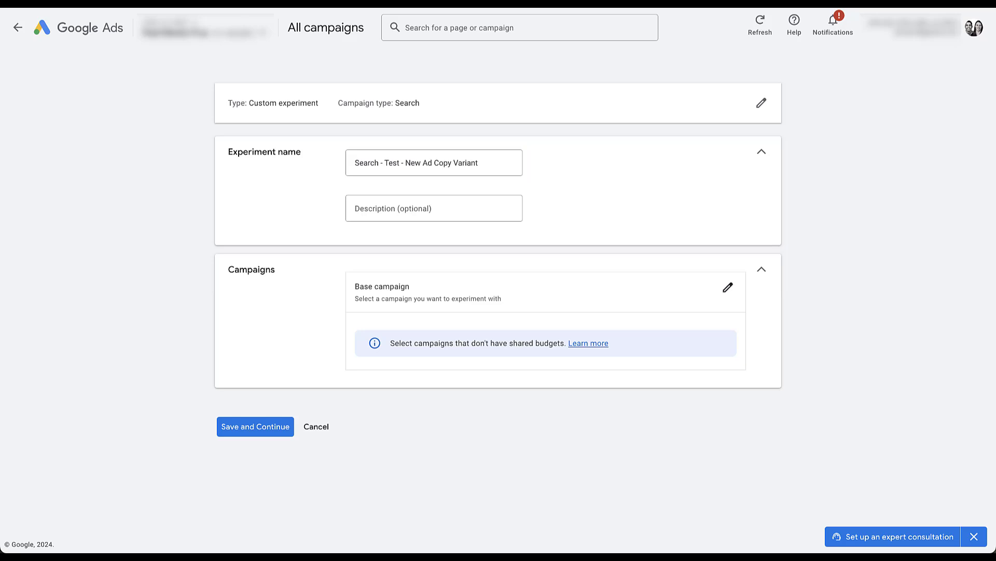
left_click(728, 287)
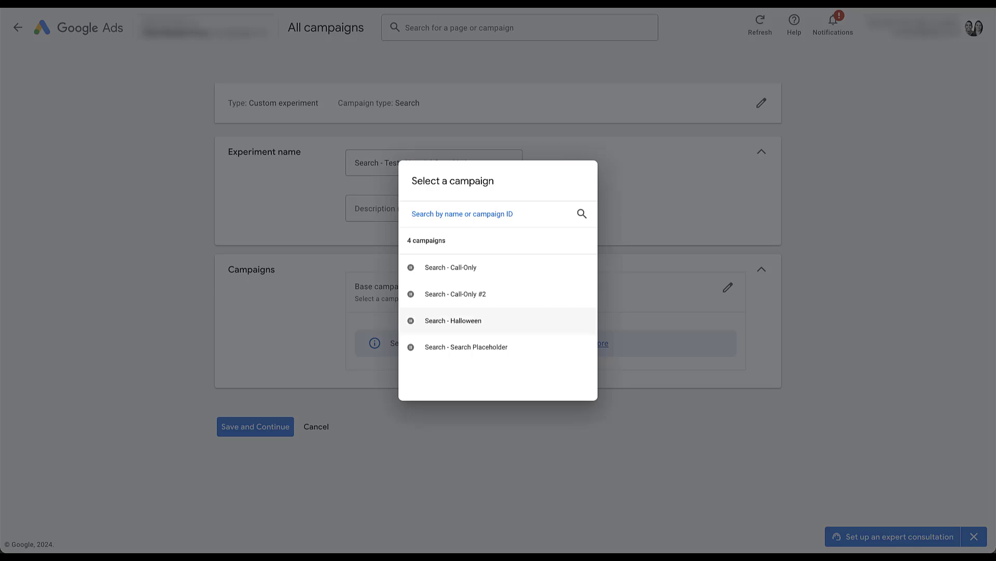
left_click(453, 320)
Shorten the trial campaign's name suffix to "- New Ad Copy Variant" and save the experiment setup
scroll(498, 281, "down", 2)
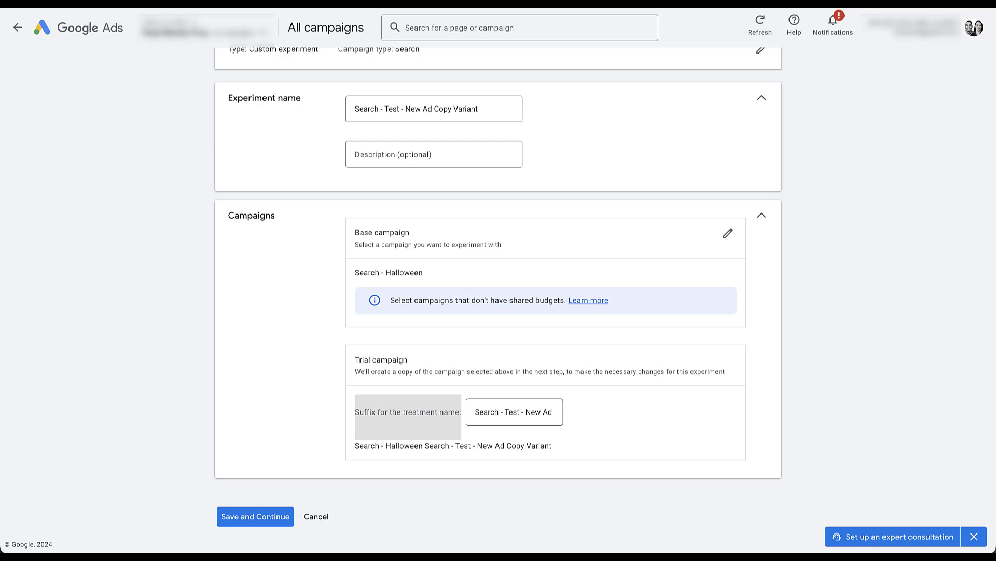
left_click(553, 412)
left_click_drag(354, 446, 465, 445)
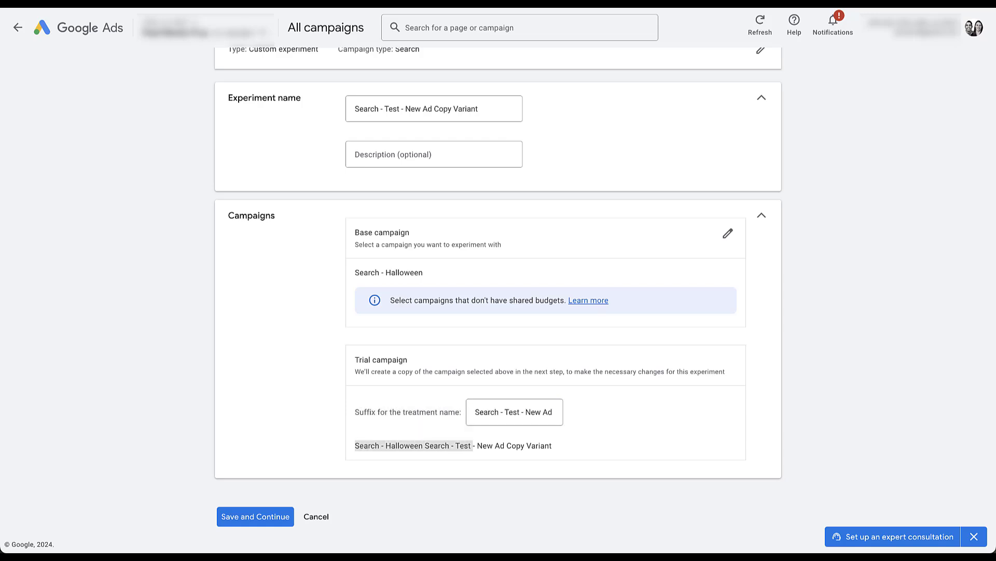
left_click(522, 412)
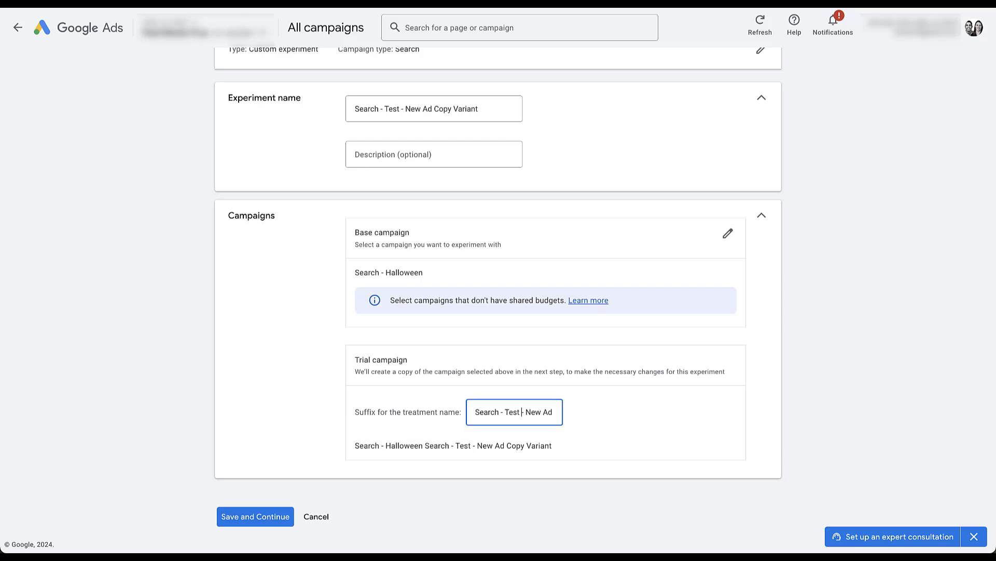
key("shift+Left")
key("shift+Left")
key("shift+Left")
key("shift+Left")
key("shift+Left")
key("shift+Left")
key("shift+Left")
key("shift+Left")
key("shift+Left")
key("shift+Left")
key("shift+Left")
key("shift+Left")
key("shift+Left")
key("BackSpace")
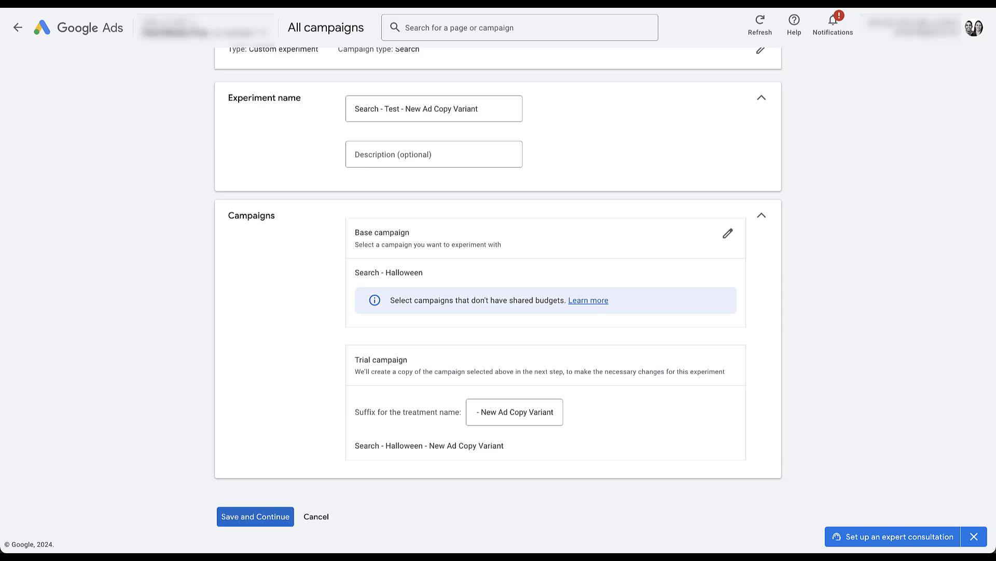
left_click(255, 517)
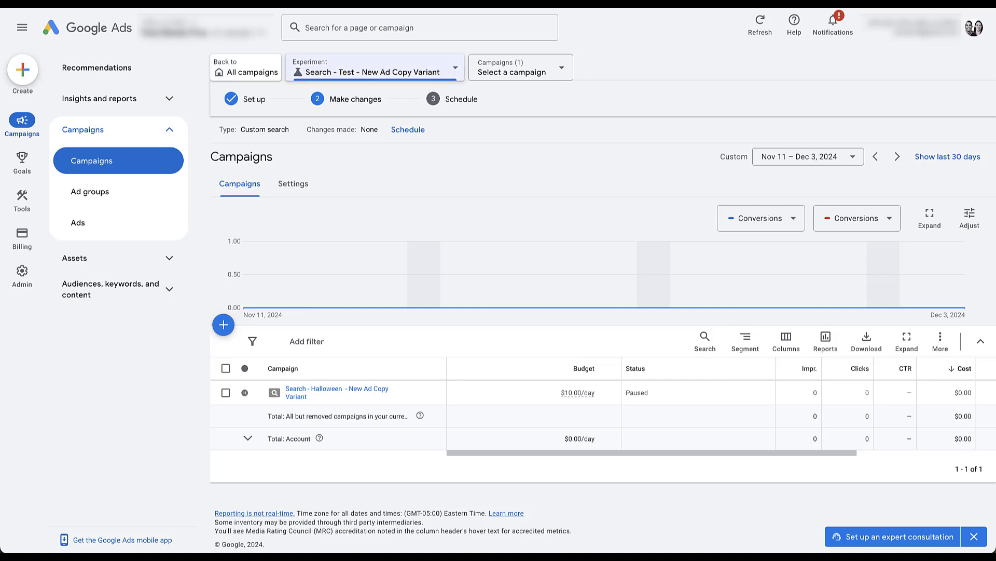
Check the list of experiments, and open the ads of the Search - Halloween - New Ad Copy Variant trial campaign
left_click(373, 67)
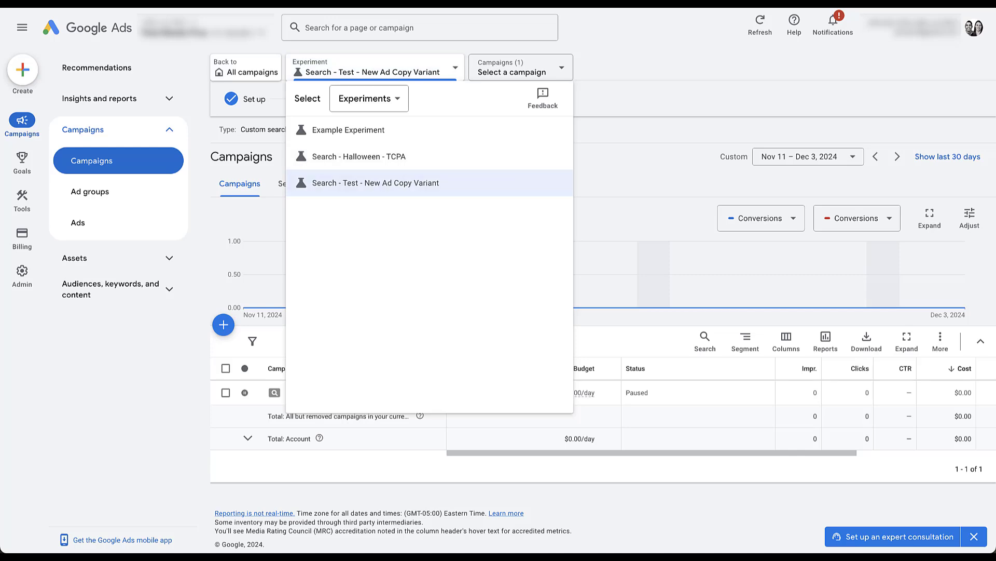
left_click(373, 67)
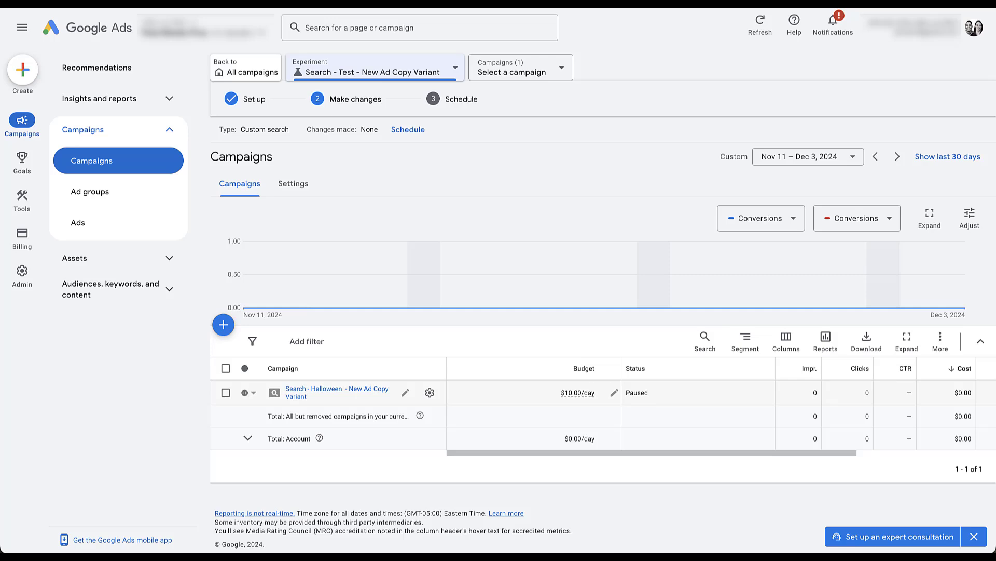
left_click(314, 389)
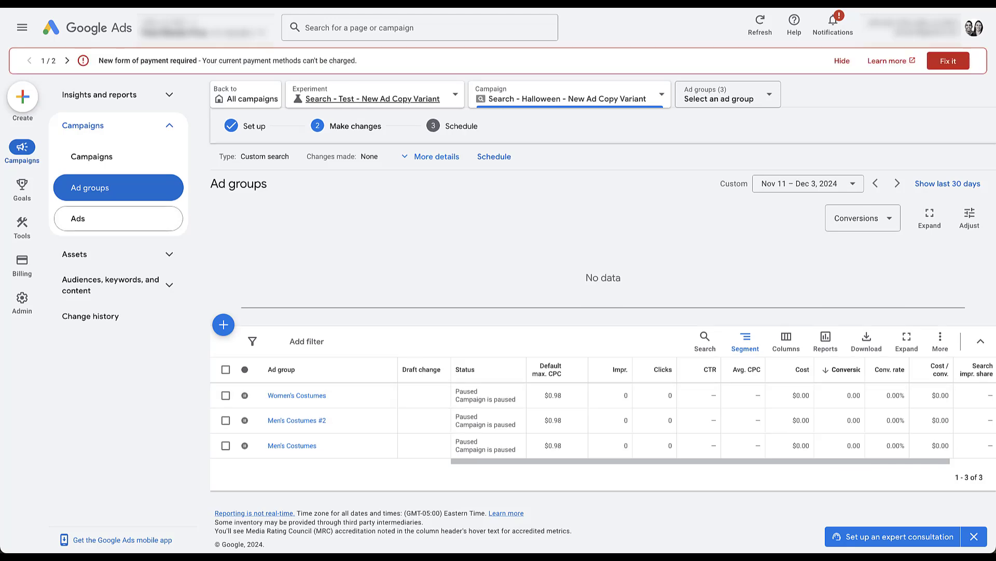
left_click(78, 218)
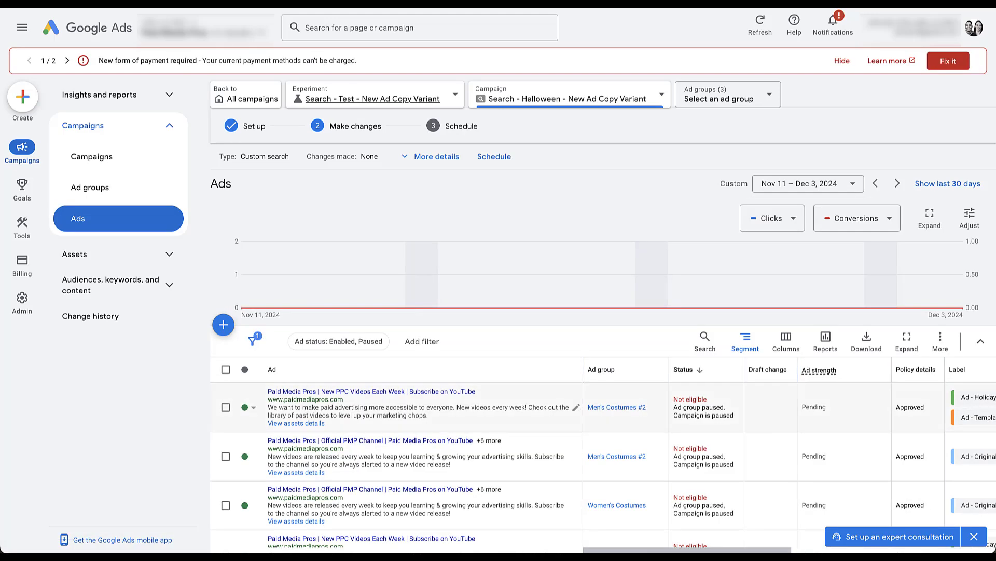
Examine the trial campaign's ads and the labels assigned to them
scroll(602, 311, "down", 2)
scroll(571, 332, "down", 1)
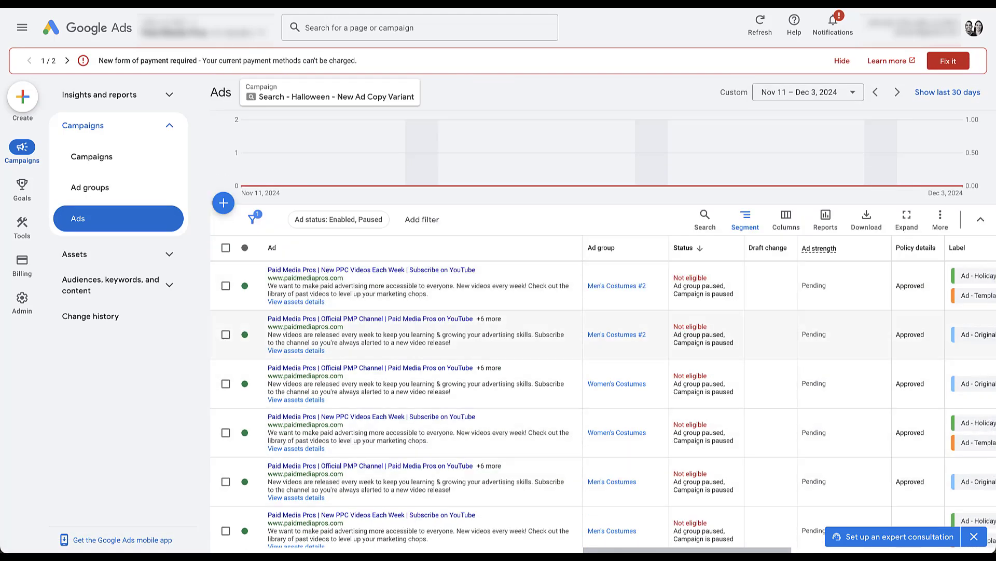
scroll(571, 332, "up", 3)
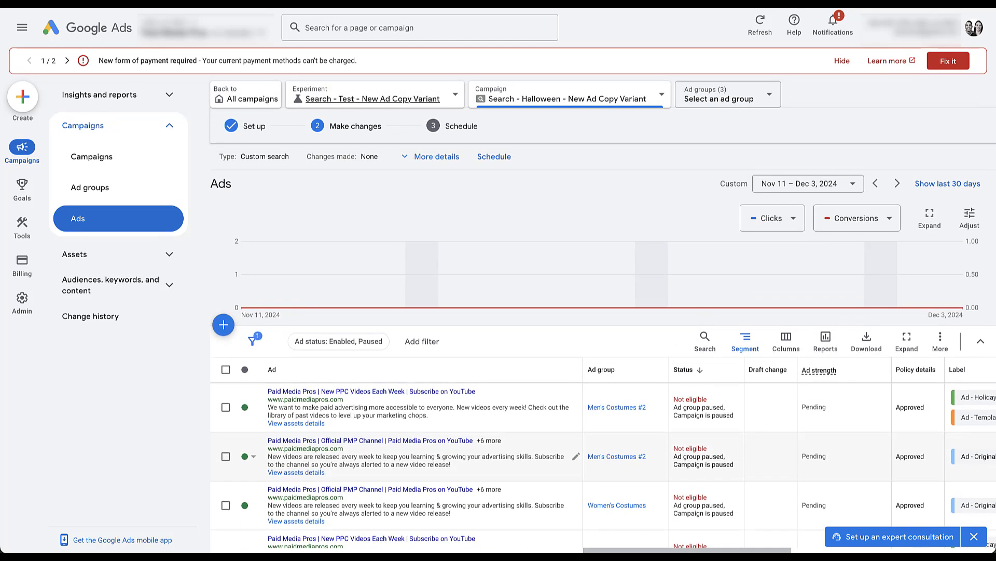
scroll(778, 457, "right", 4)
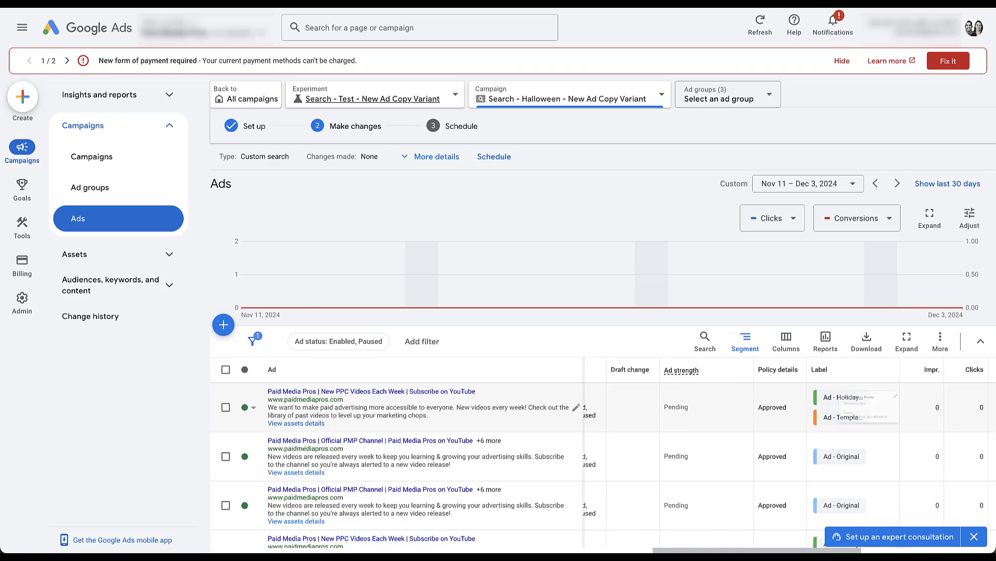
mouse_move(828, 417)
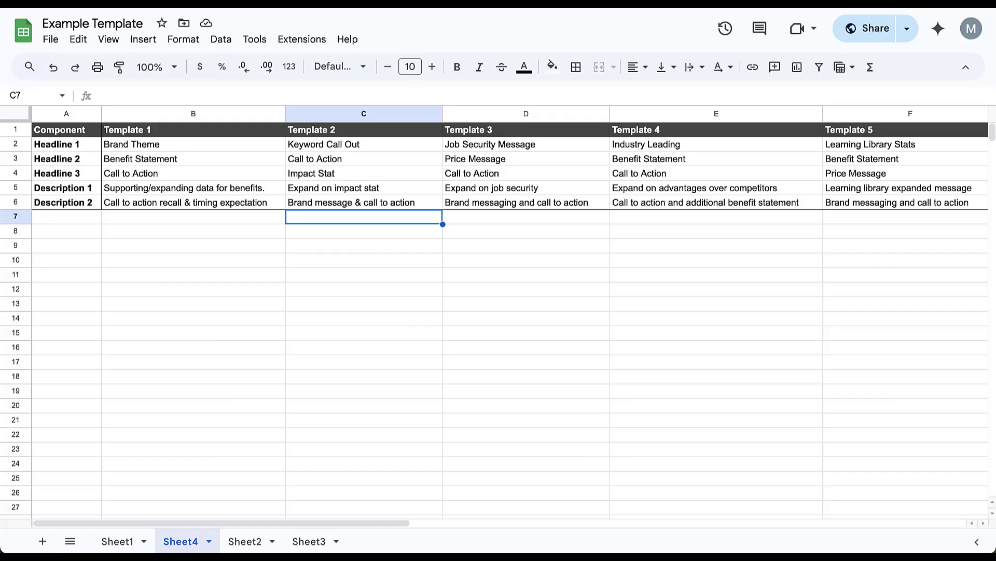
Switch to the Example Template spreadsheet in Google Sheets and compare the Template 1 to Template 4 columns
left_click(193, 217)
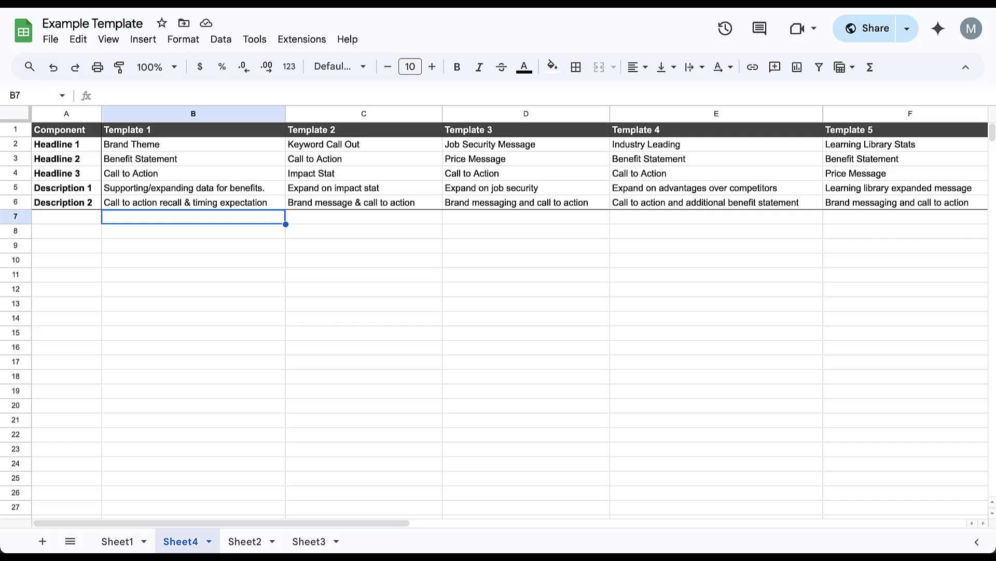
left_click(364, 216)
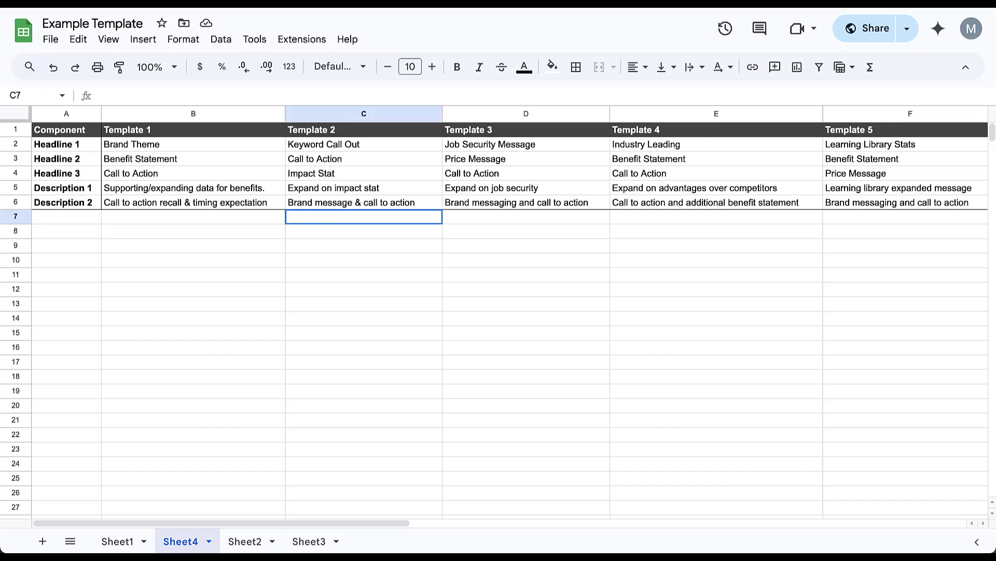
left_click(526, 216)
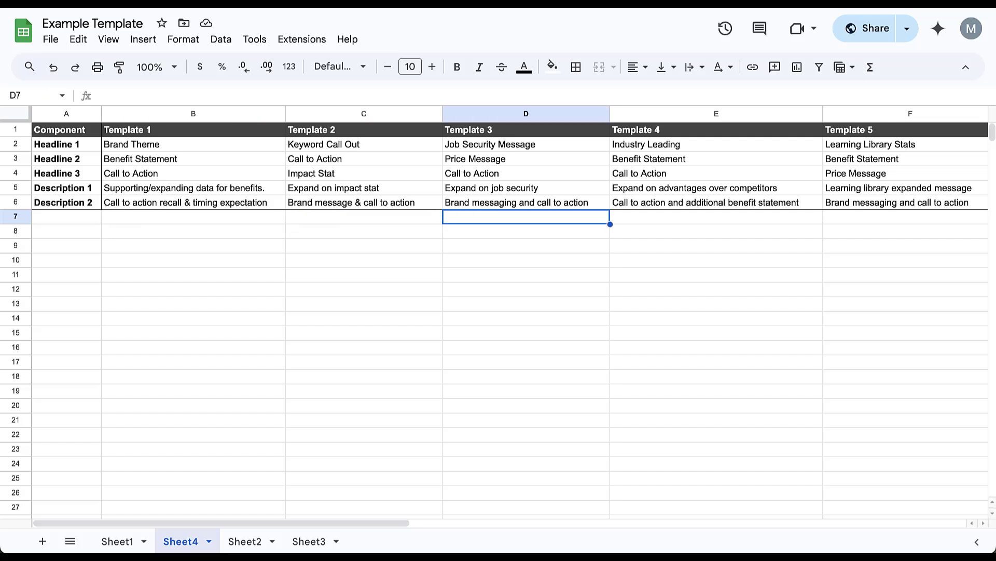
left_click(716, 216)
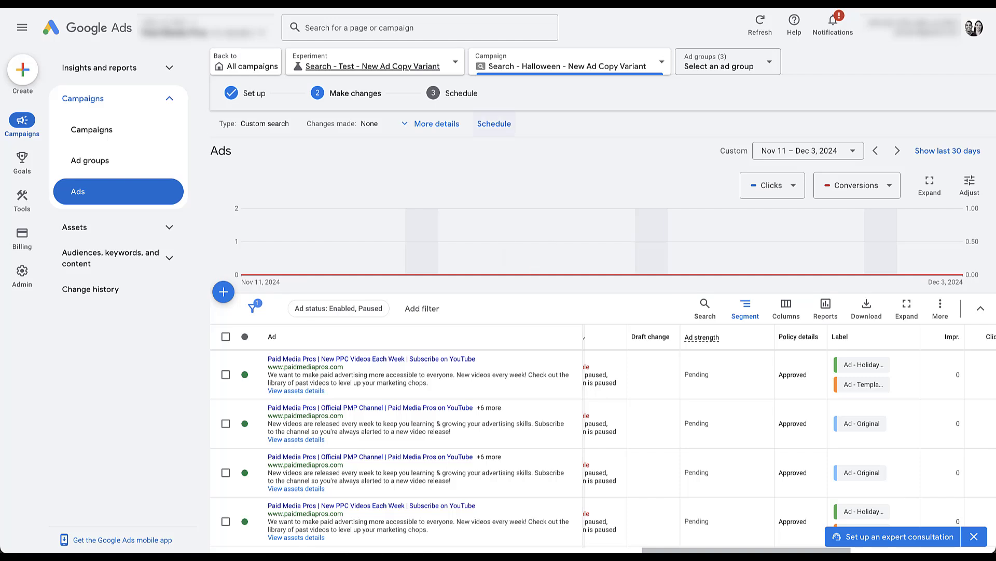
Switch to Google Ads, open the experiment's scheduling and set its goals to Conversions: Increase and Cost per conversion: Decrease
left_click(494, 124)
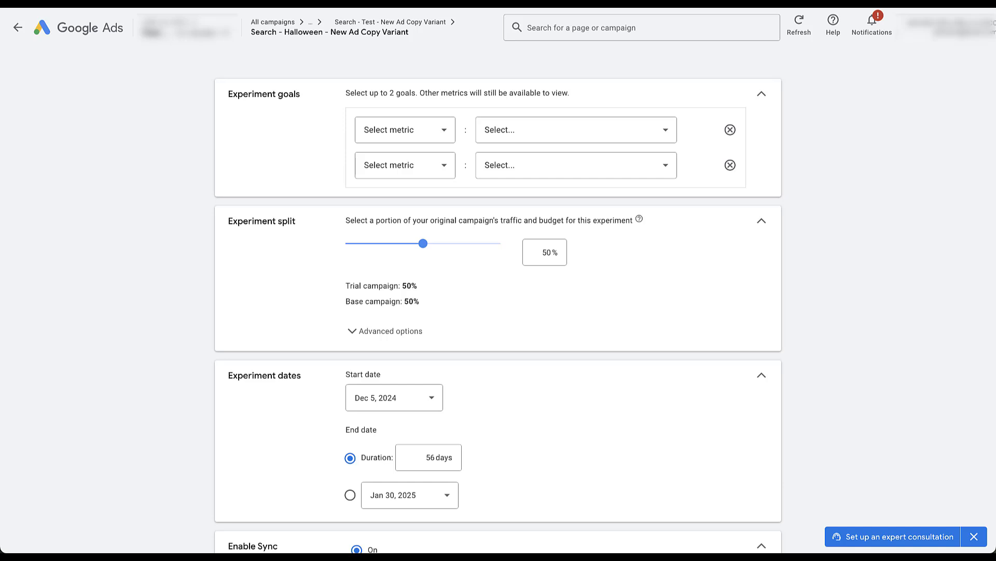
left_click(405, 130)
left_click(384, 269)
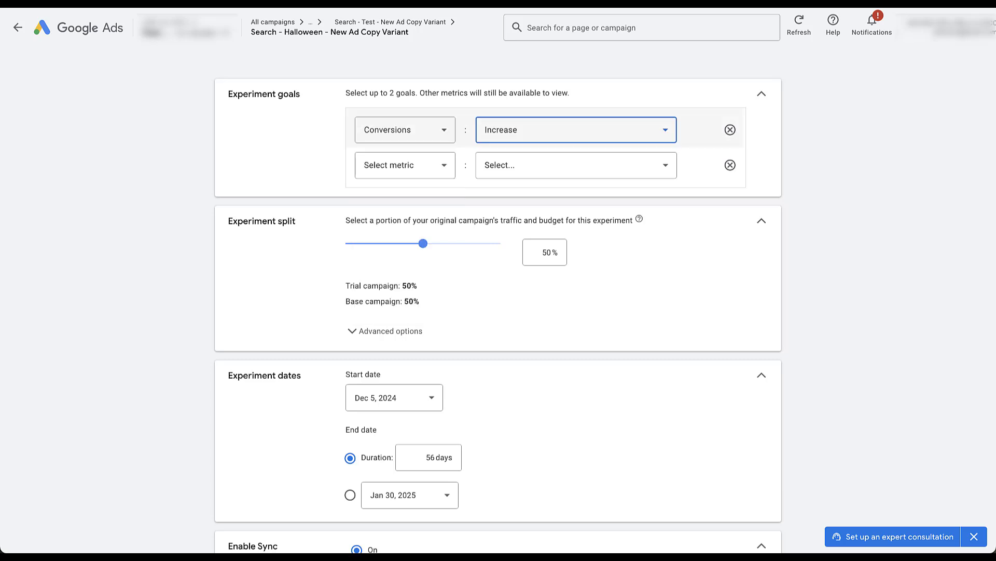
left_click(405, 165)
left_click(384, 251)
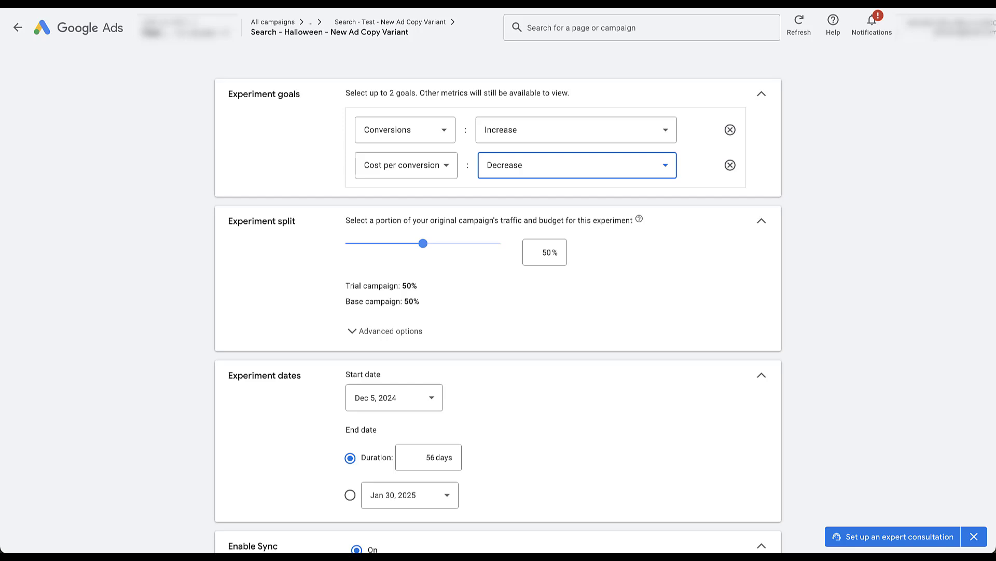
Set the experiment's duration to 84 days from the Dec 5, 2024 start date
left_click(547, 252)
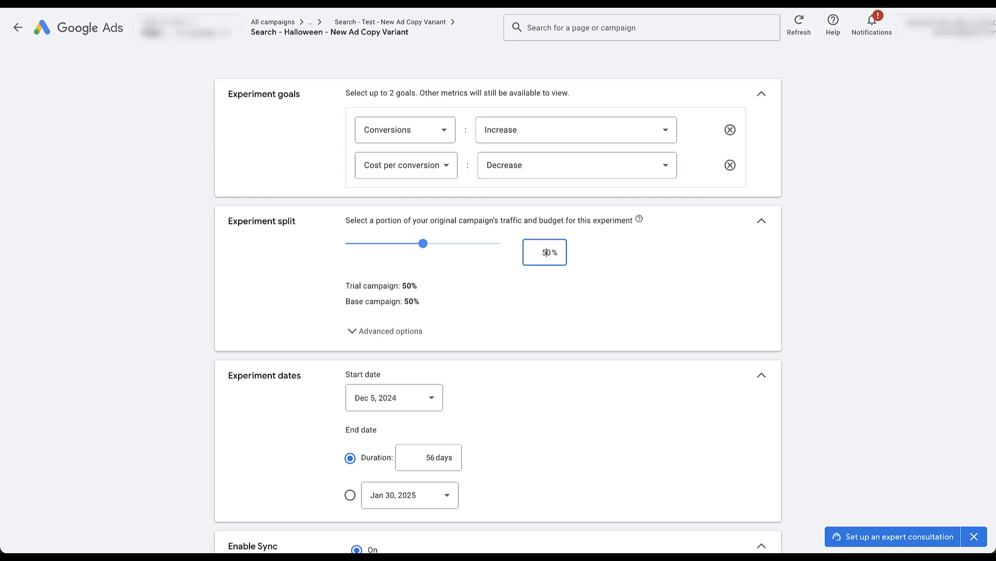
scroll(498, 301, "down", 4)
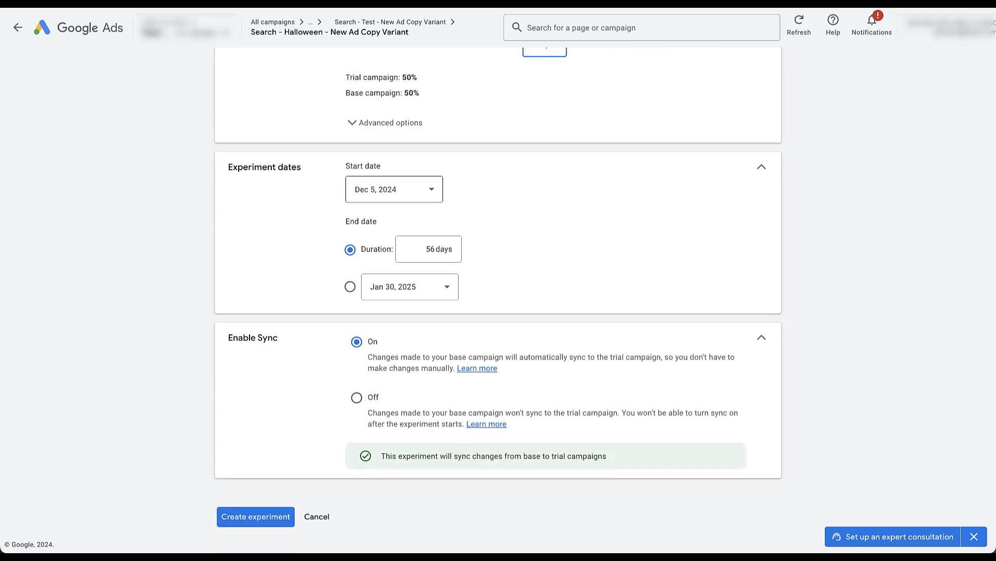
double_click(430, 249)
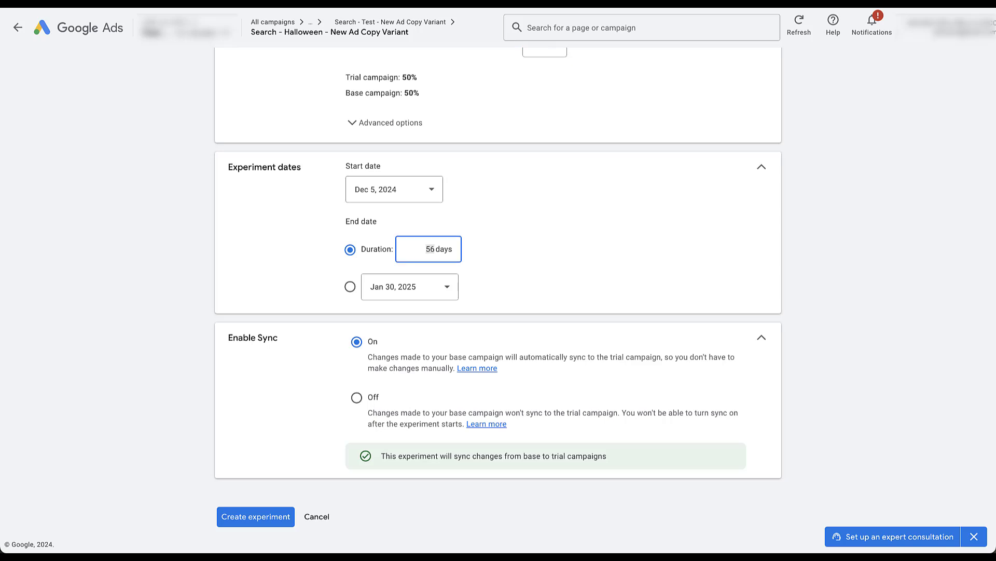
type("85")
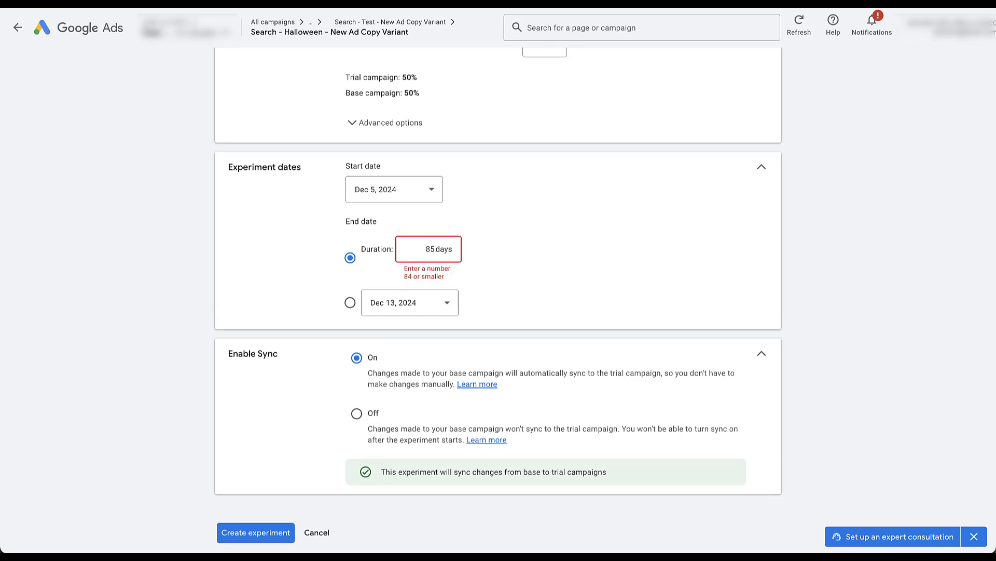
key("BackSpace")
type("4")
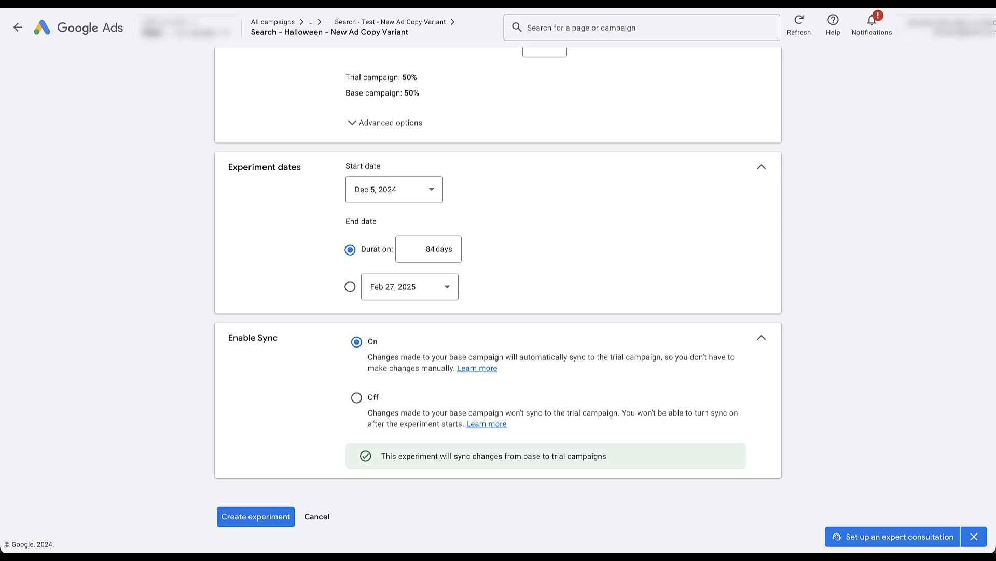
Turn off the experiment's sync of base campaign changes to the trial campaign
left_click(357, 398)
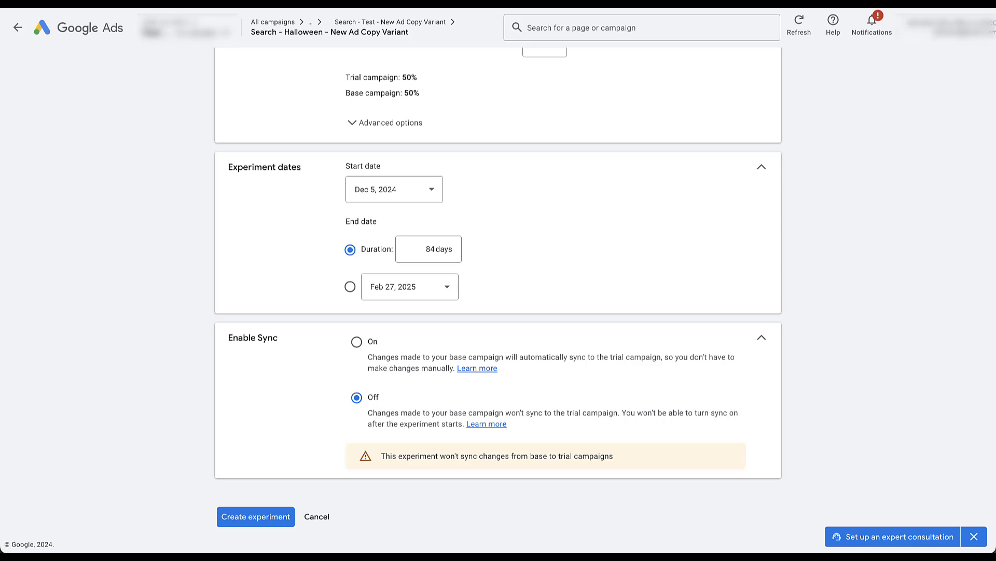
left_click(357, 342)
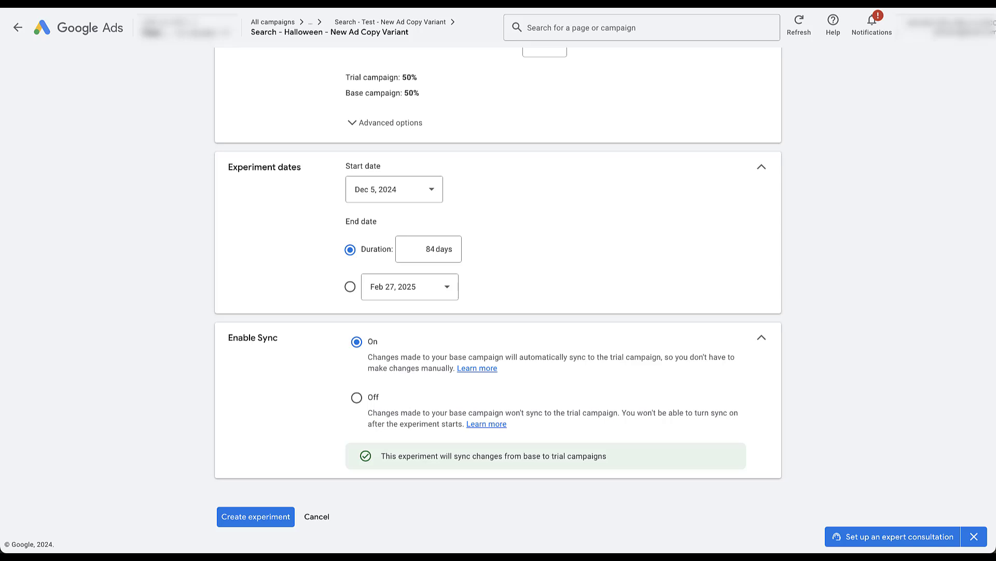
left_click(356, 398)
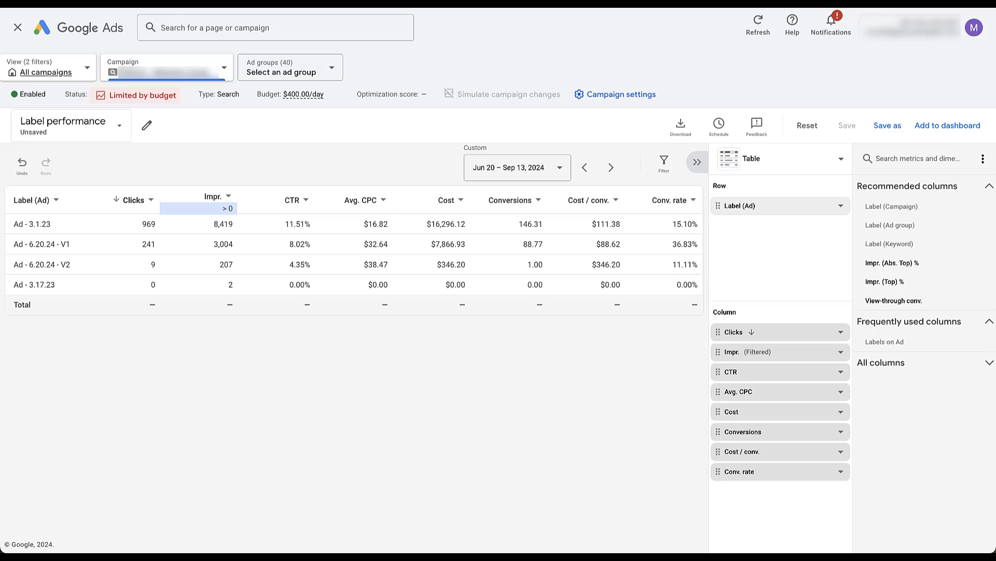
Close the Label performance report and open the list of experiments for all campaigns
left_click(18, 27)
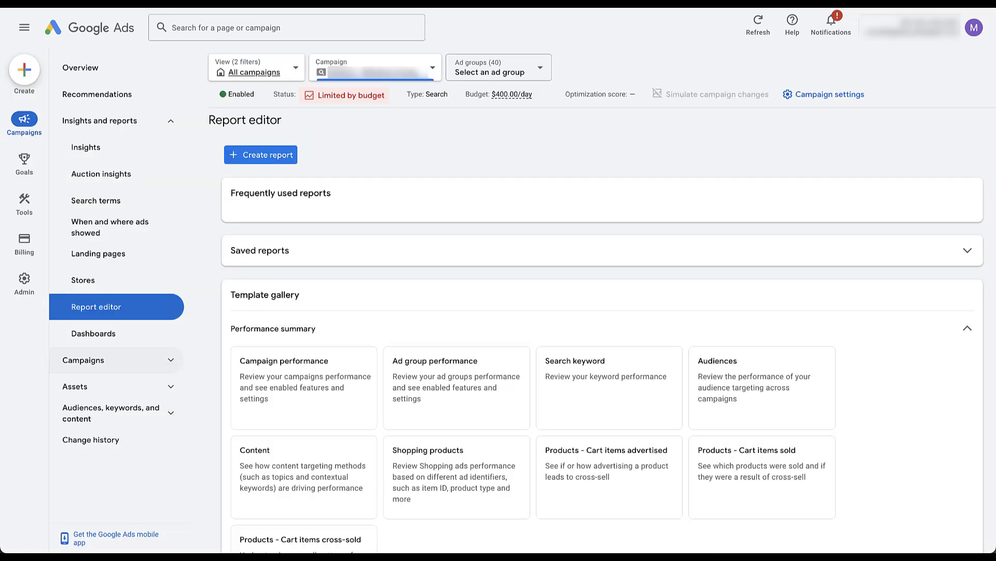
left_click(104, 360)
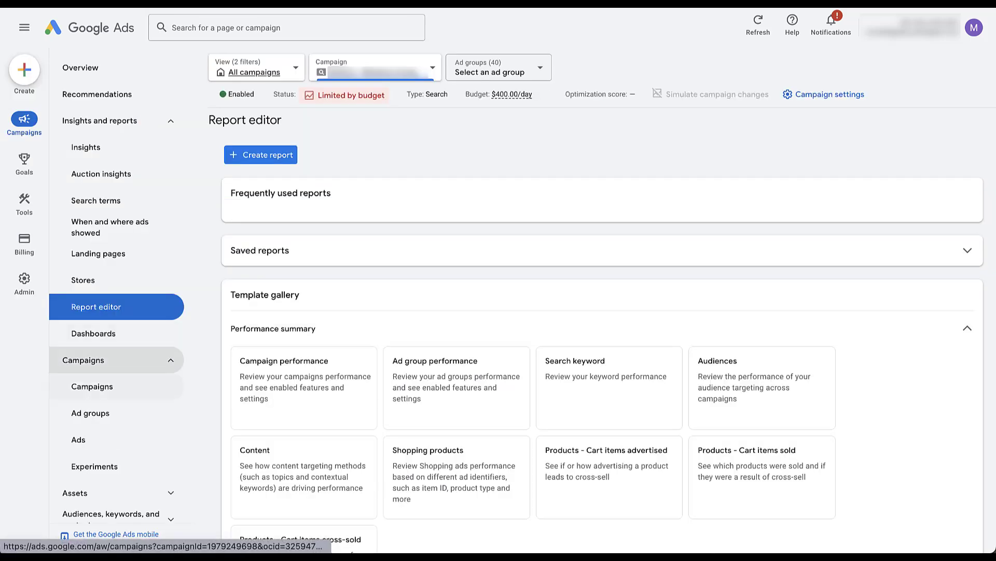
left_click(111, 390)
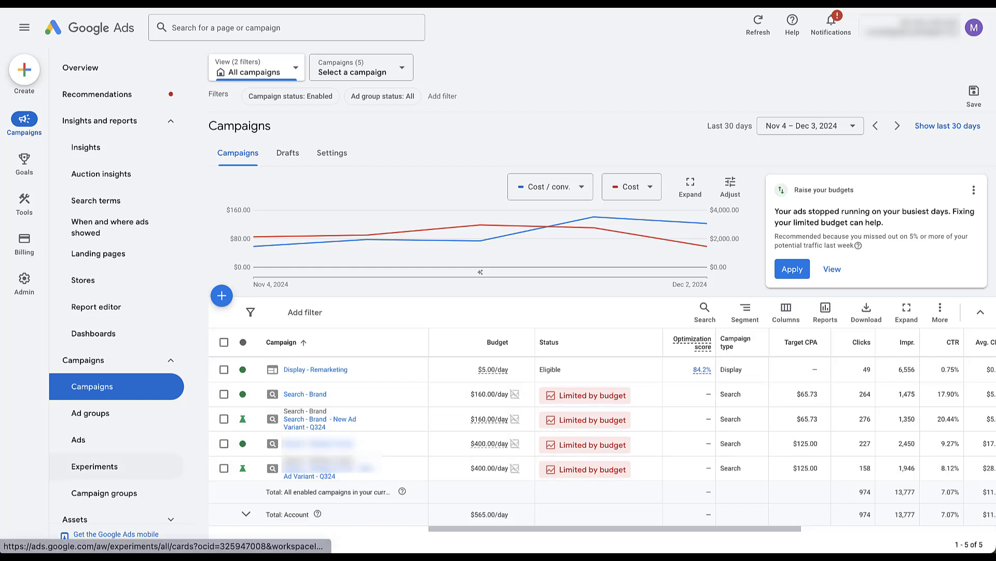
left_click(95, 466)
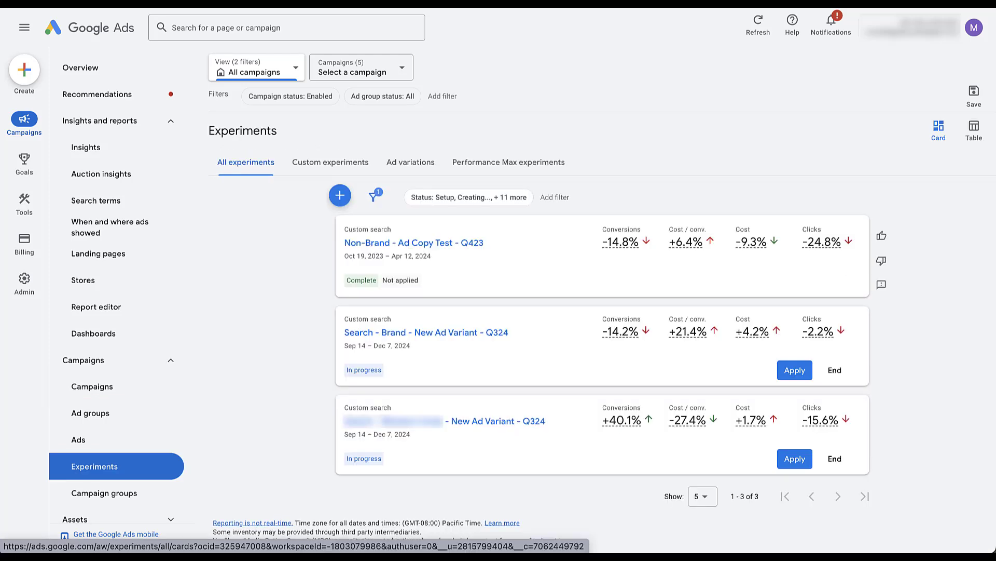
Open the results of the last listed New Ad Variant - Q324 experiment and compare its base and trial arms through the conversion rate
left_click(495, 421)
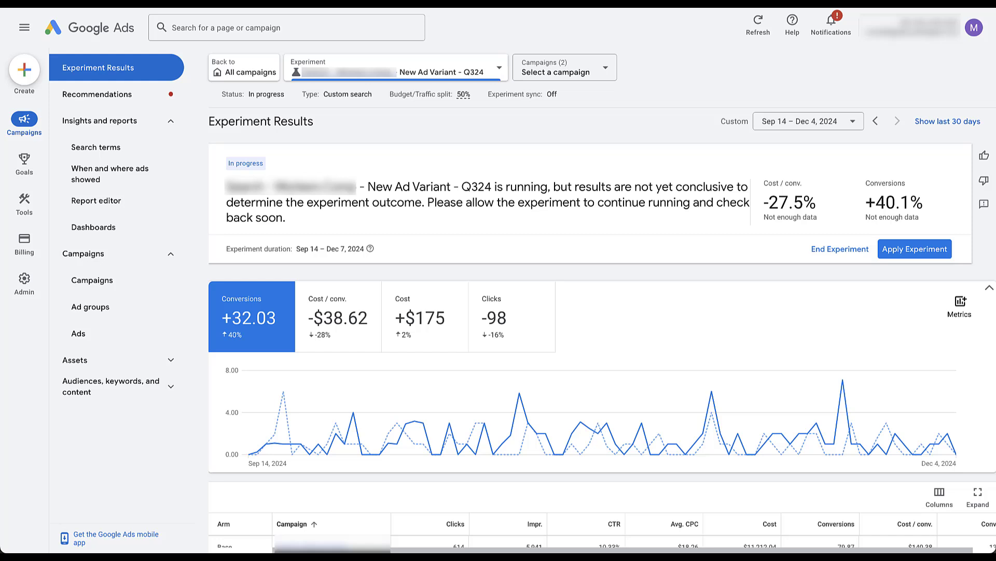
scroll(602, 338, "down", 3)
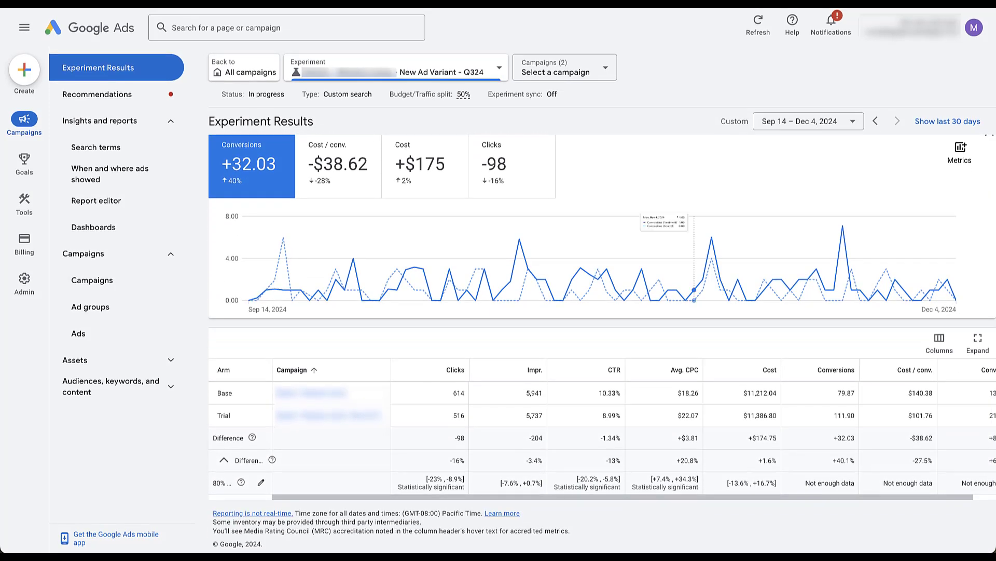
scroll(633, 428, "right", 1)
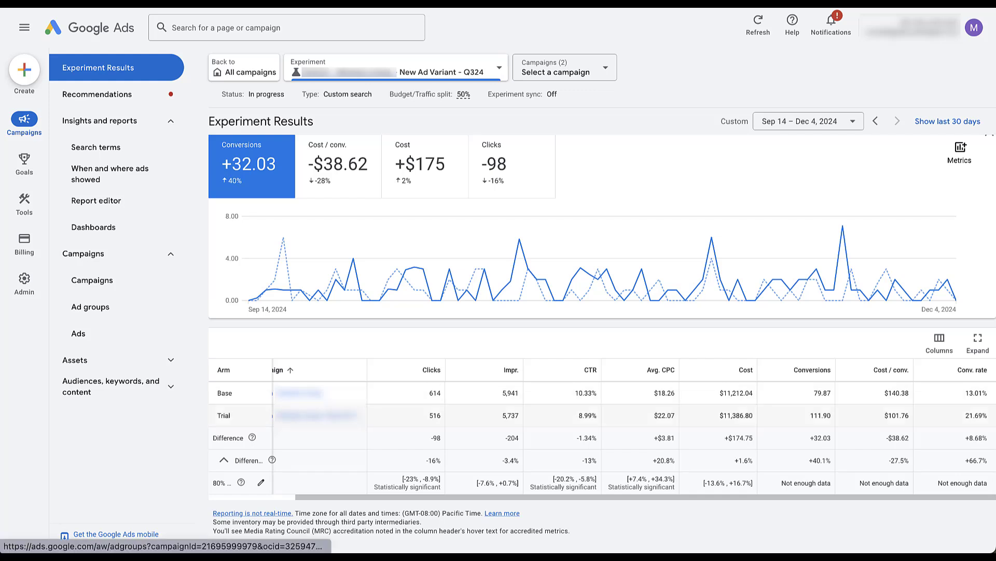
mouse_move(317, 416)
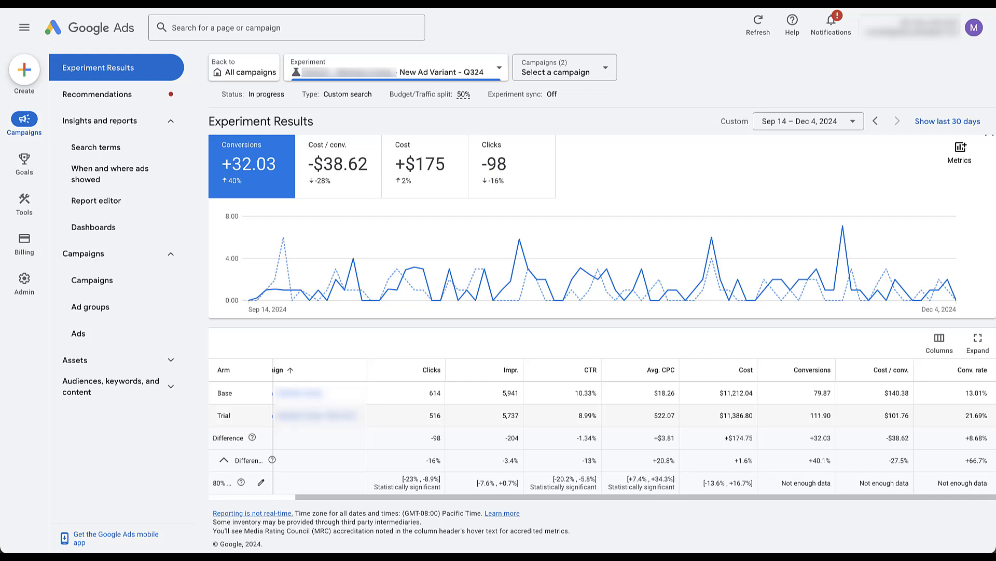
Switch to the Search - Brand - New Ad Variant - Q324 experiment's results and compare its base and trial arms
left_click(395, 72)
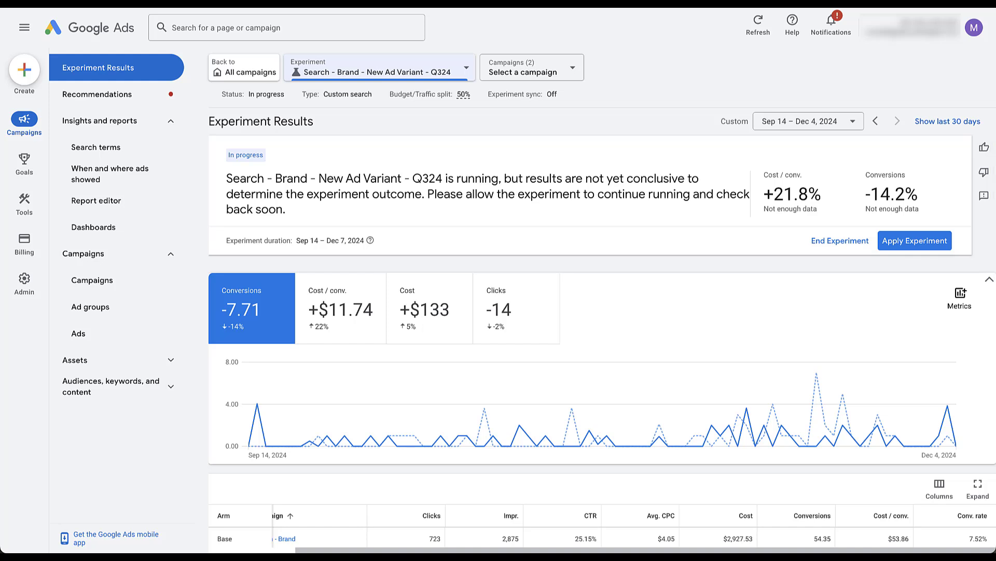
scroll(602, 342, "down", 3)
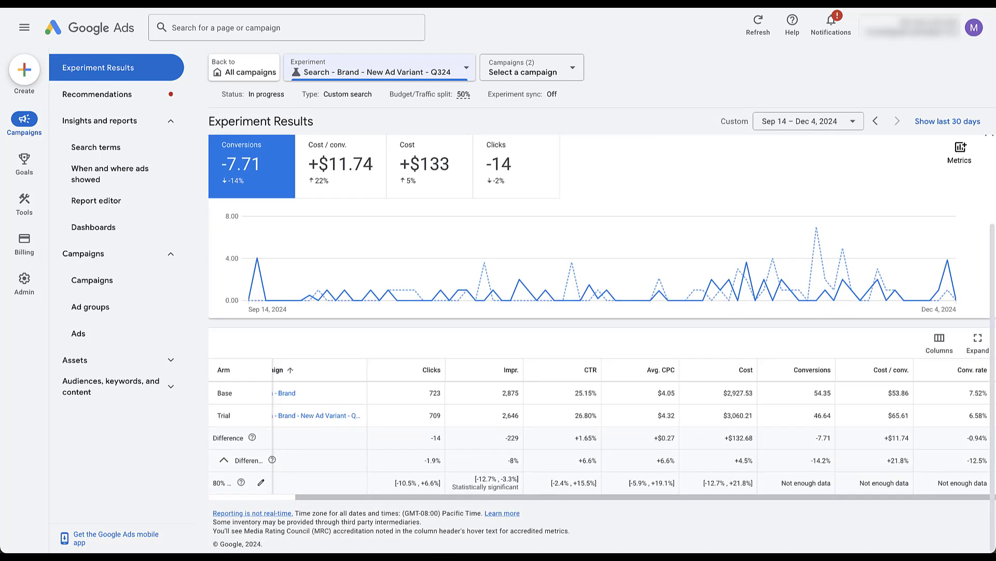